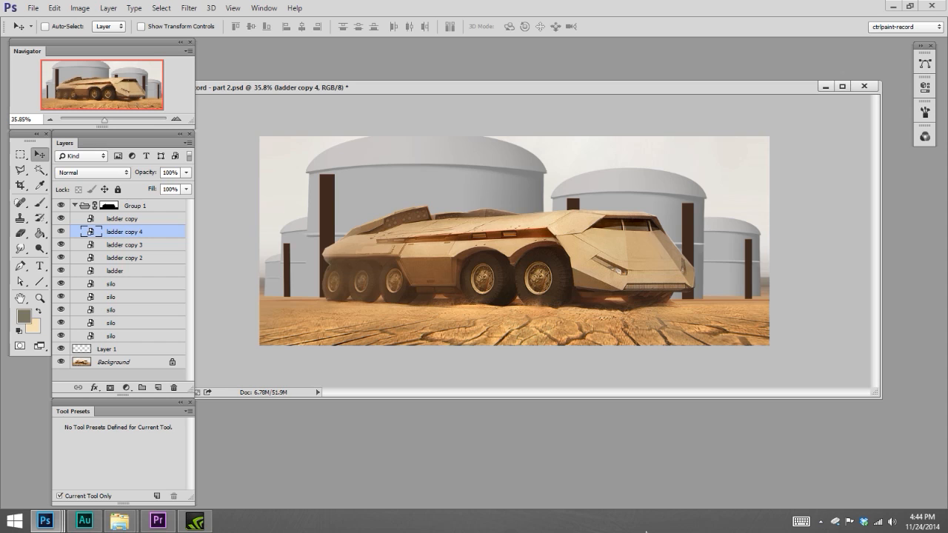
# Shift the large silo's ladder strip slightly and open its smart object in an enlarged window over the scene.
pyautogui.keyDown('ctrl'); pyautogui.click(326, 213); pyautogui.keyUp('ctrl')
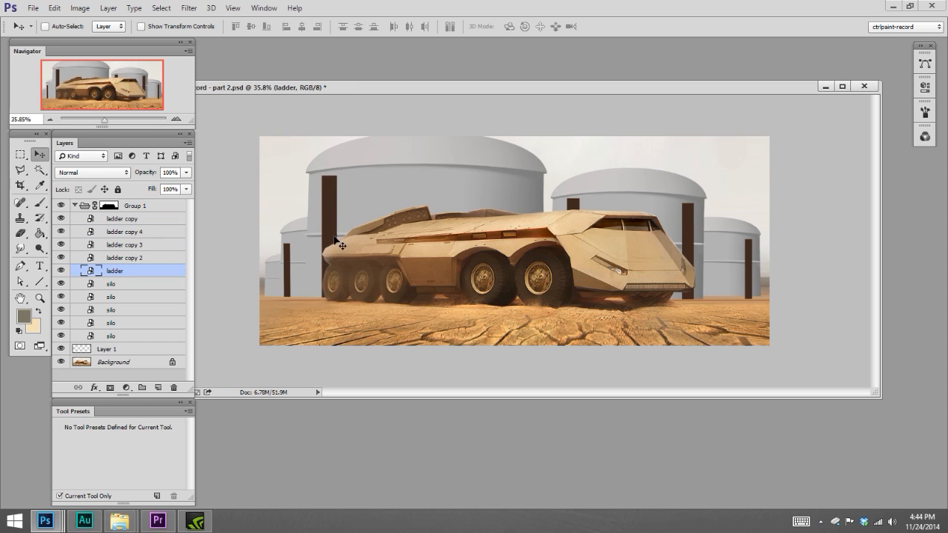
pyautogui.moveTo(326, 218); pyautogui.dragTo(323, 219)
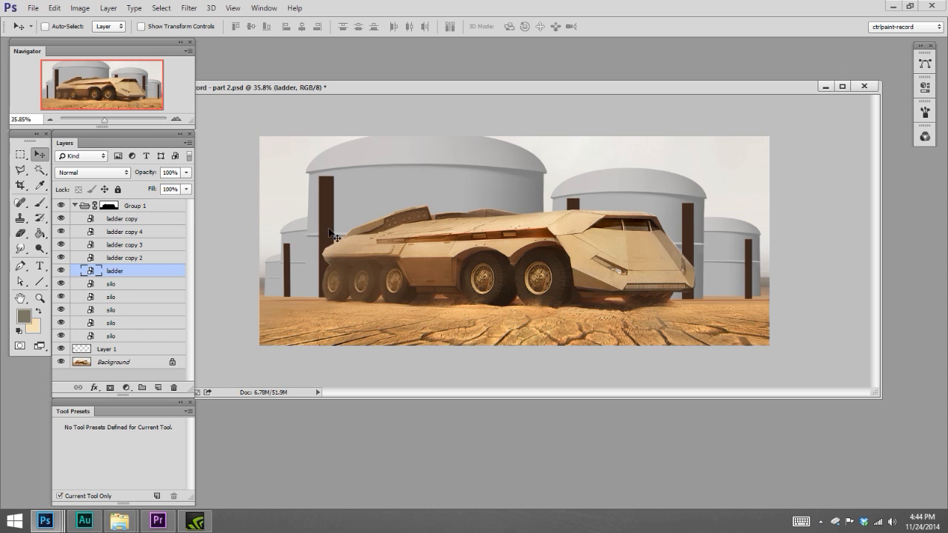
pyautogui.doubleClick(91, 271)
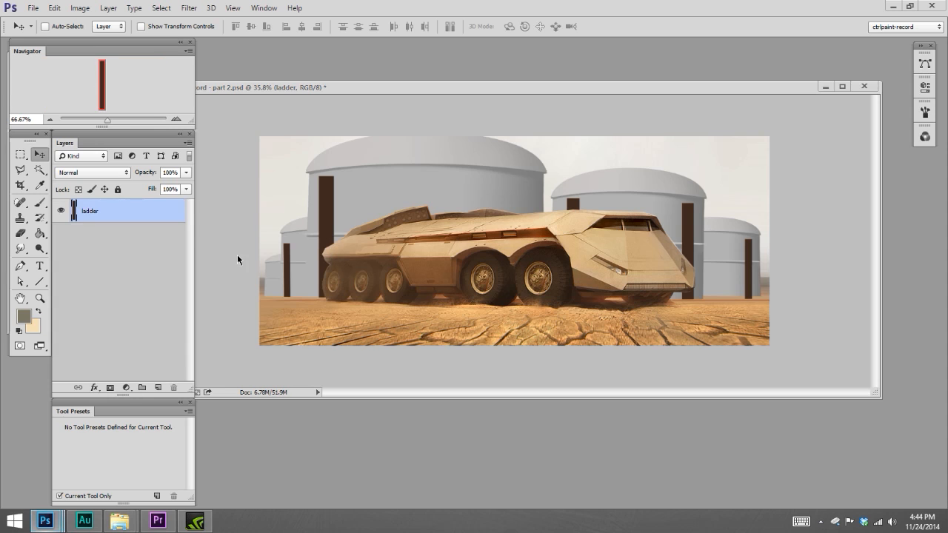
pyautogui.press('Tab')
pyautogui.moveTo(35, 60); pyautogui.dragTo(616, 72)
pyautogui.press('Tab')
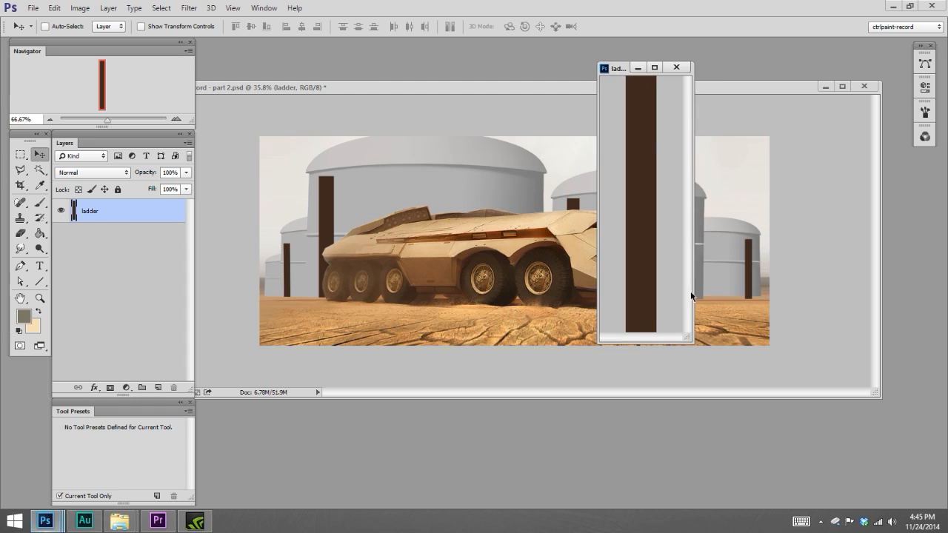
pyautogui.moveTo(687, 336); pyautogui.dragTo(726, 388)
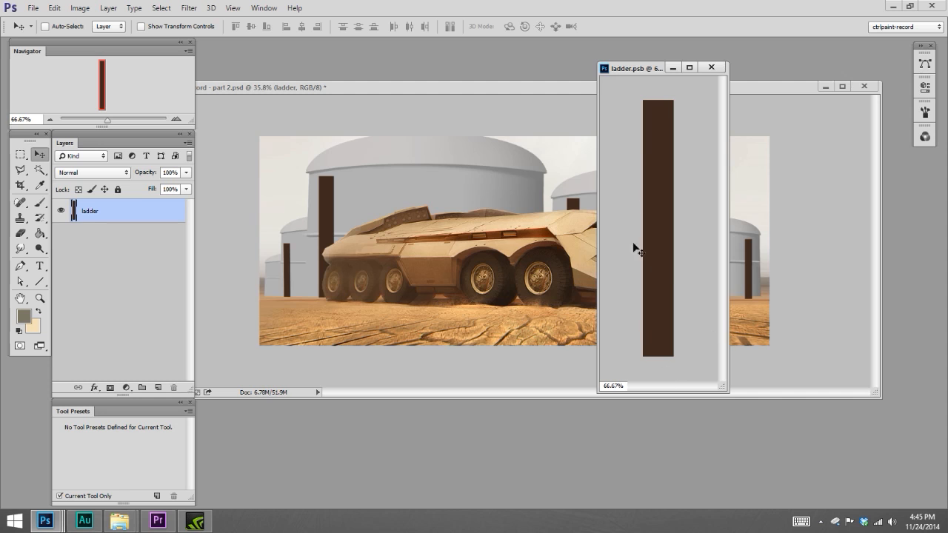
pyautogui.moveTo(636, 69); pyautogui.dragTo(516, 109)
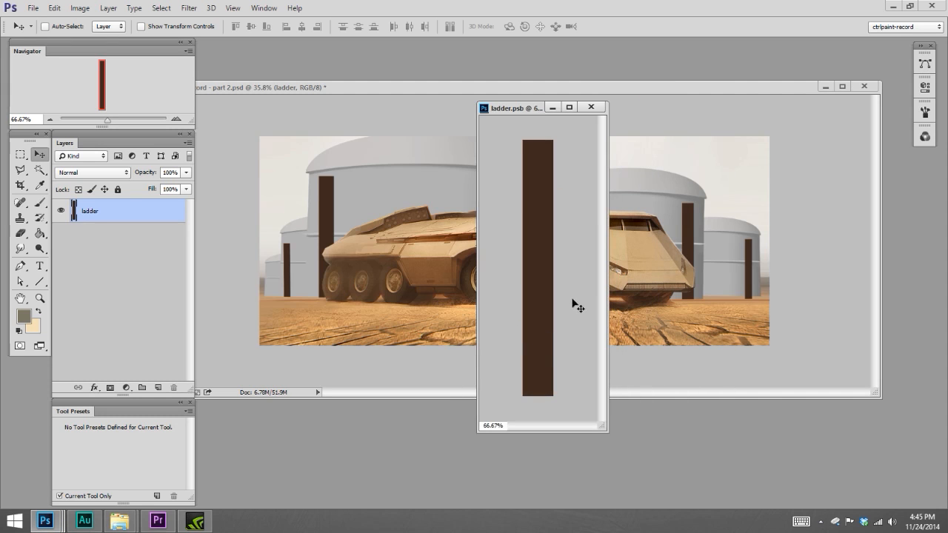
# Resize the ladder image proportionally to double its size, using percent units.
pyautogui.click(80, 9)
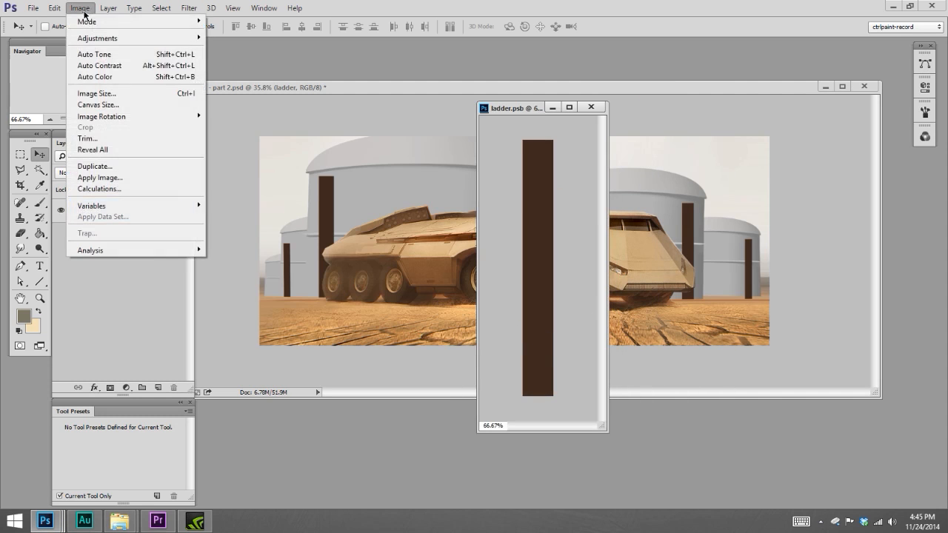
pyautogui.click(147, 95)
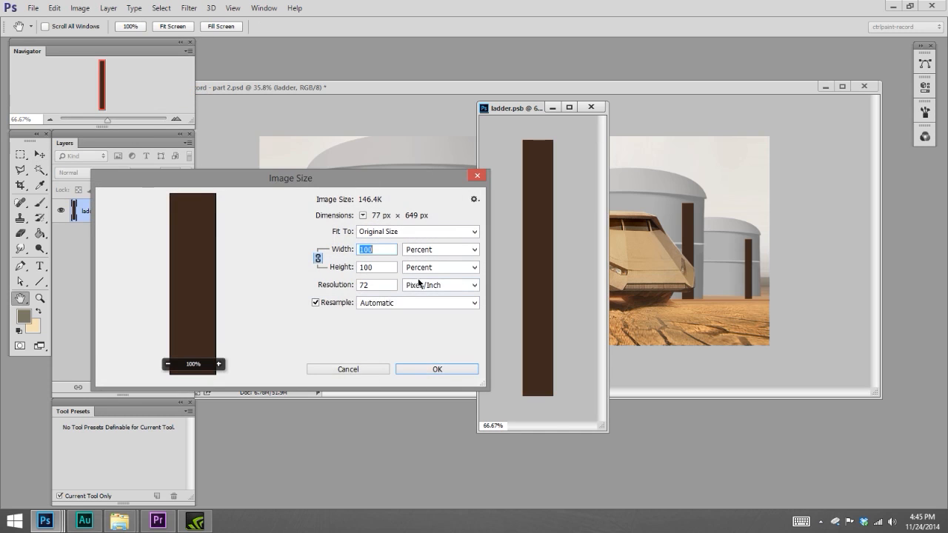
pyautogui.click(453, 250)
pyautogui.click(452, 275)
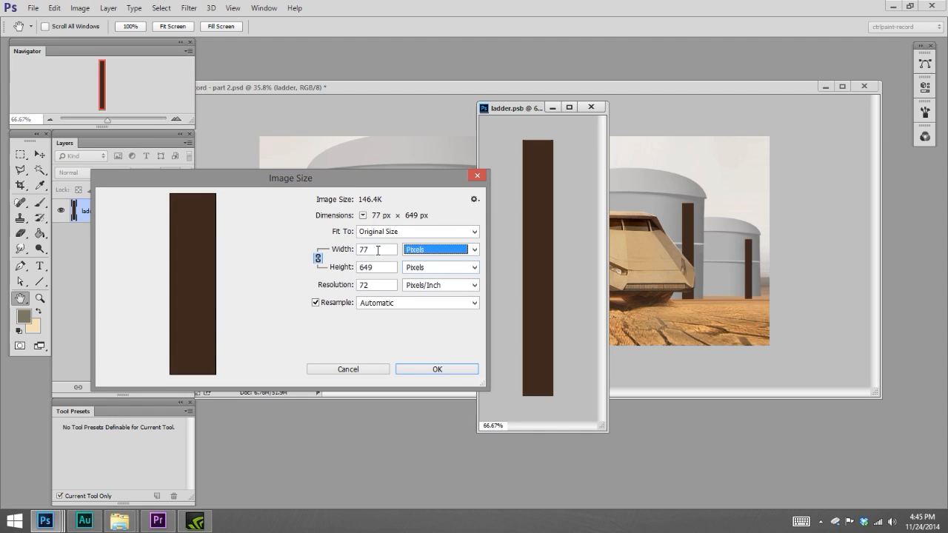
pyautogui.click(474, 251)
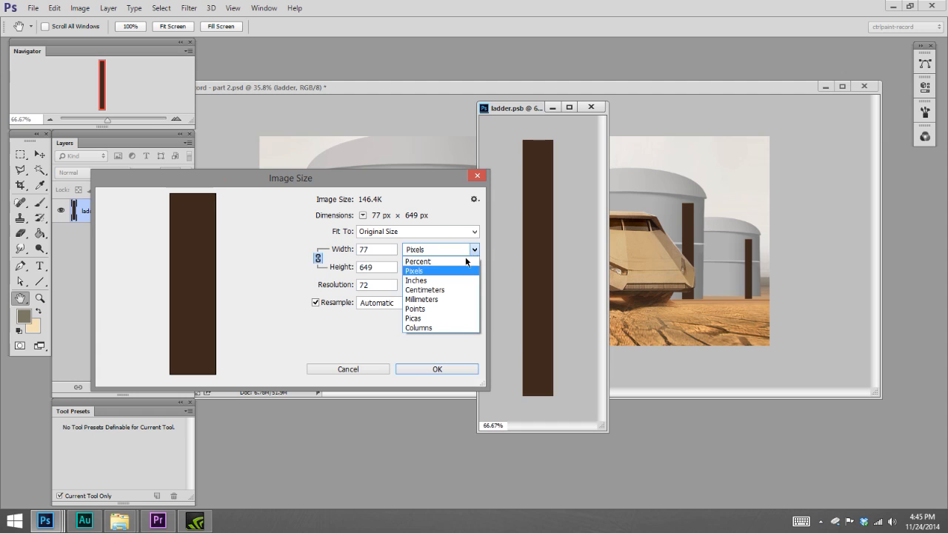
pyautogui.click(466, 262)
pyautogui.click(353, 252)
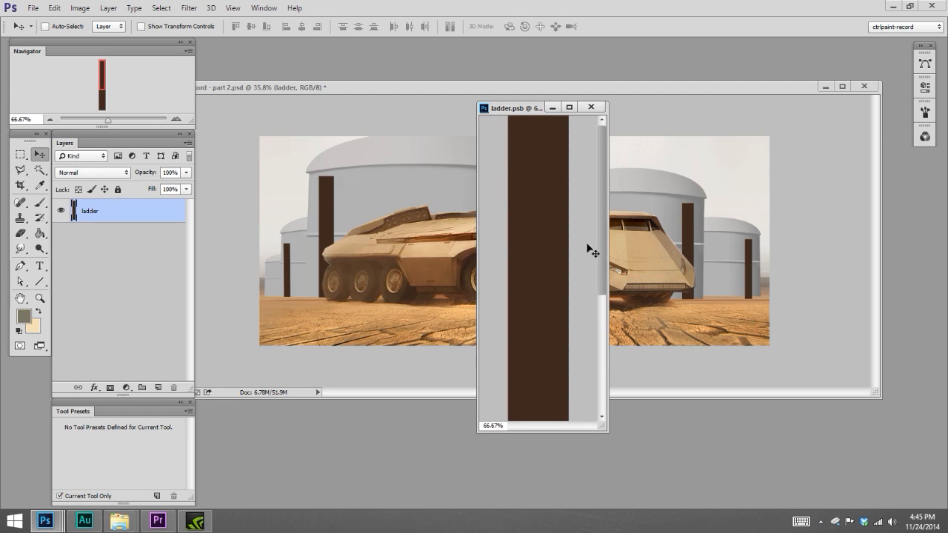
# Add new layers, fill the one directly above the brown strip with grey 898989, and merge it into the ladder layer.
pyautogui.moveTo(605, 429); pyautogui.dragTo(695, 464)
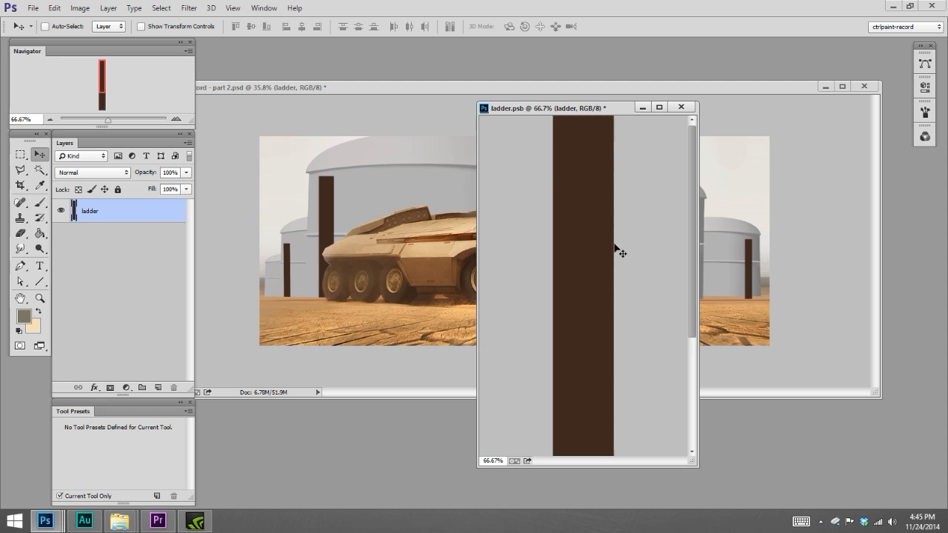
pyautogui.click(466, 143)
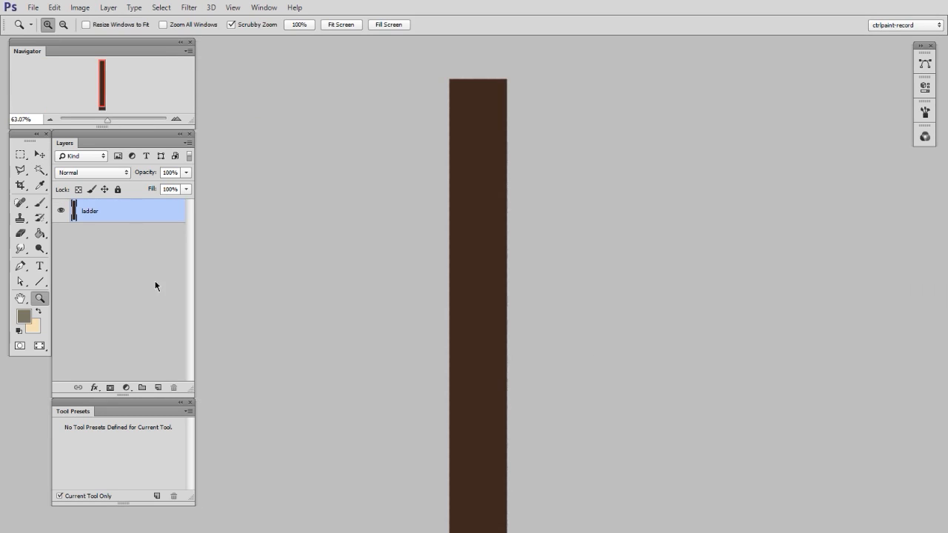
pyautogui.moveTo(166, 214); pyautogui.dragTo(157, 390)
pyautogui.click(157, 388)
pyautogui.click(500, 198)
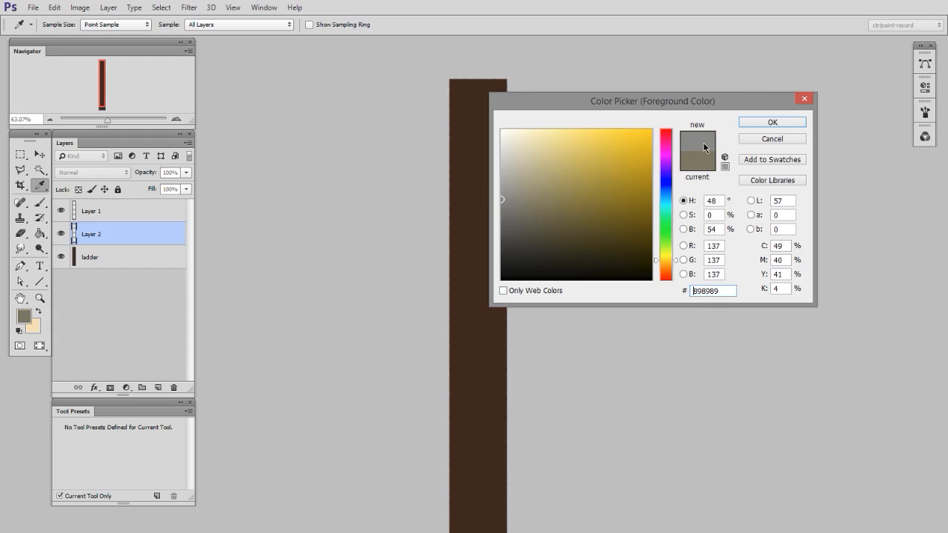
pyautogui.click(771, 123)
pyautogui.click(487, 312)
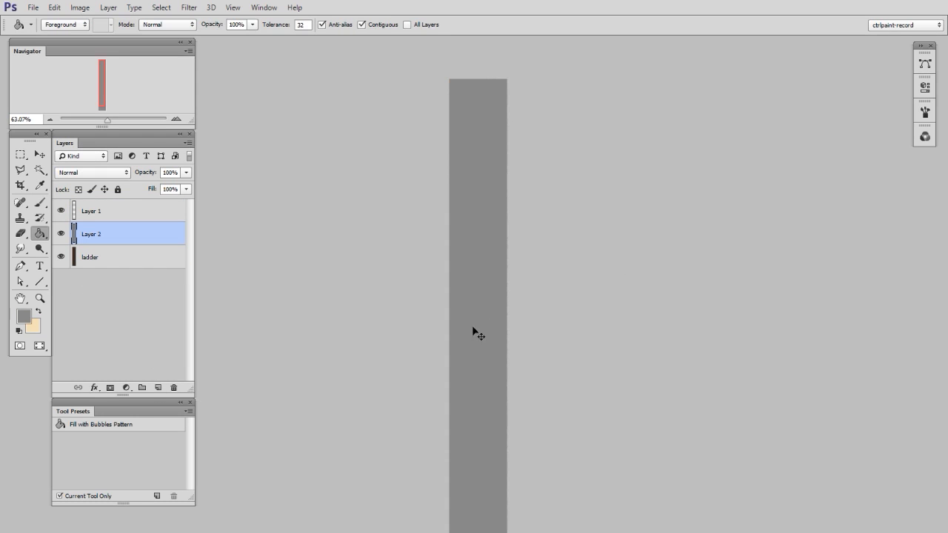
pyautogui.hotkey('ctrl', 'e')
# Draw four near-black vertical rails, 5 px wide, on Layer 1 along almost the full length of the grey strip.
pyautogui.click(103, 212)
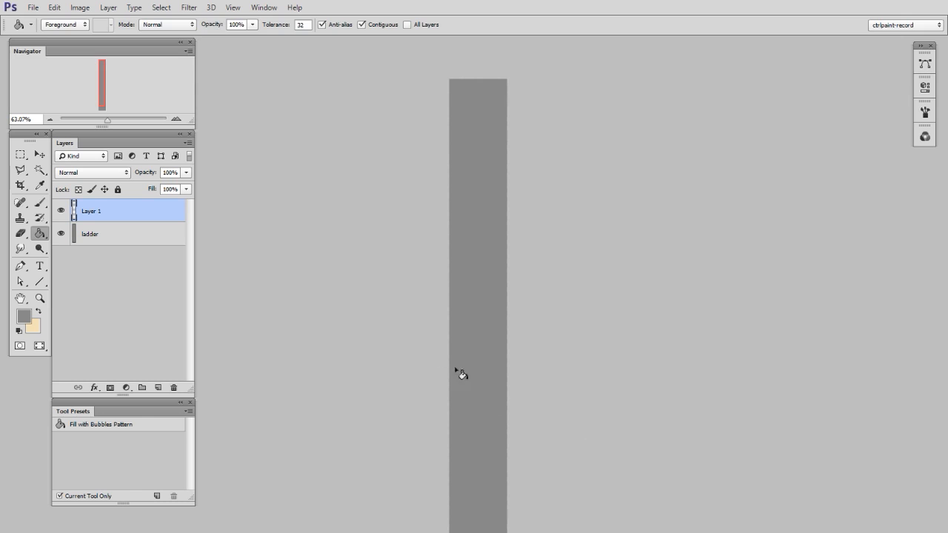
pyautogui.click(40, 282)
pyautogui.press('n')
pyautogui.moveTo(581, 262); pyautogui.dragTo(500, 303)
pyautogui.click(772, 126)
pyautogui.press('z')
pyautogui.click(43, 281)
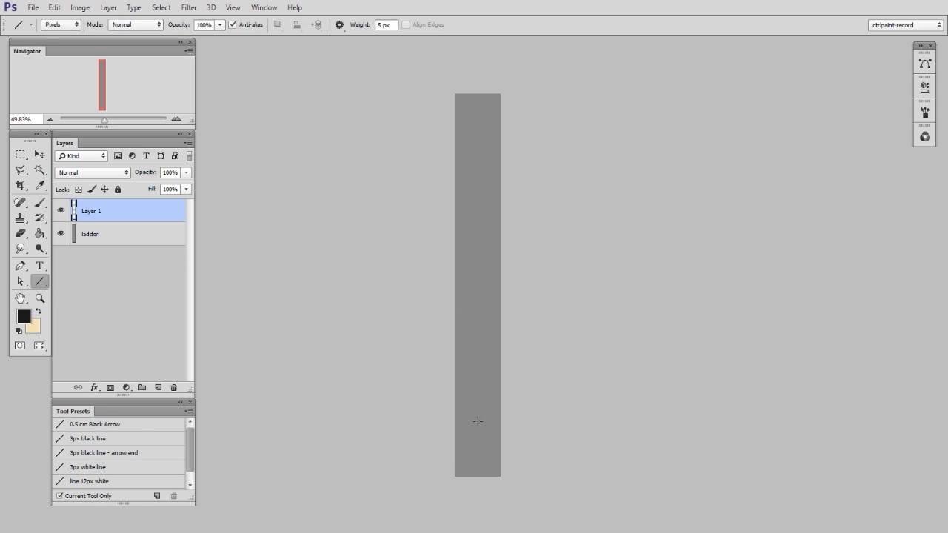
pyautogui.moveTo(461, 468); pyautogui.dragTo(462, 103)
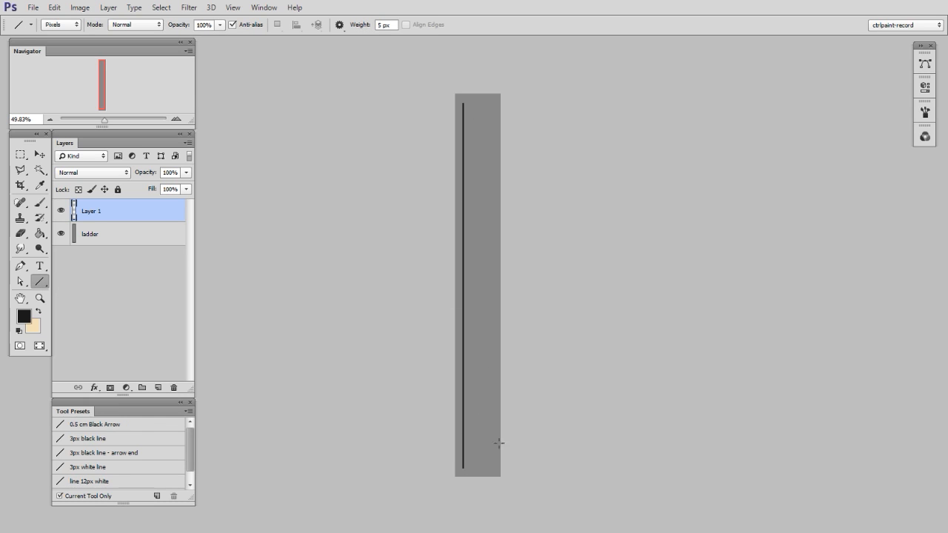
pyautogui.moveTo(490, 467); pyautogui.dragTo(492, 158)
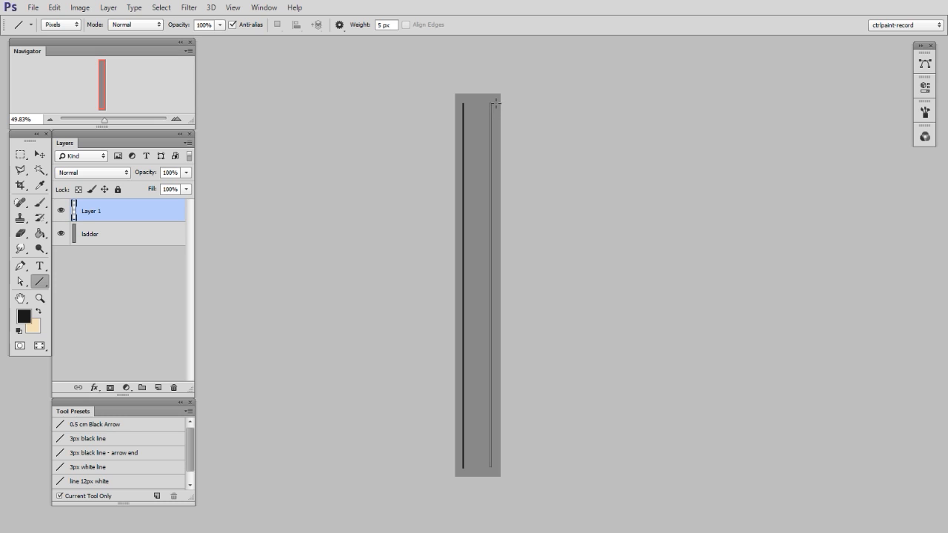
pyautogui.moveTo(496, 102); pyautogui.dragTo(494, 103)
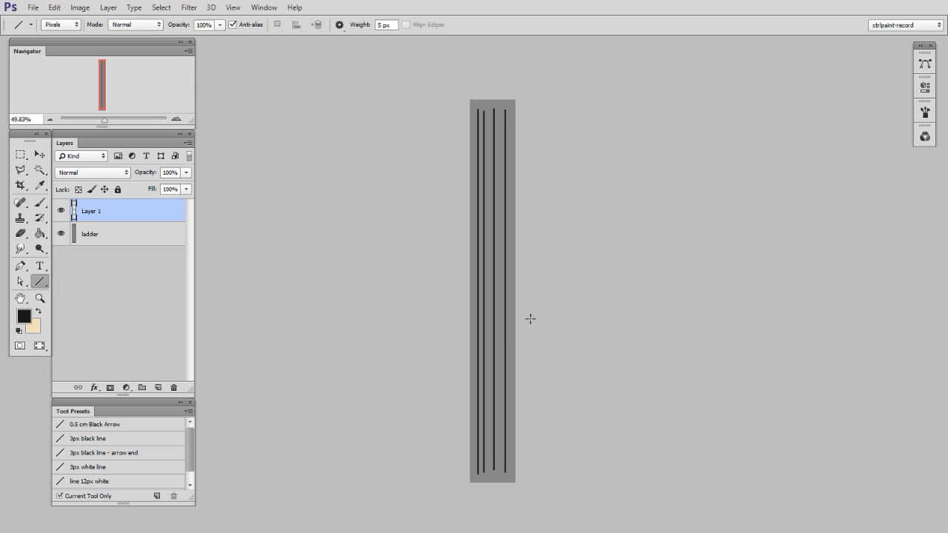
# Draw one horizontal 5 px rung across the rails near the strip's upper end on a new layer.
pyautogui.hotkey('ctrl', 'alt', 'shift', 'n')
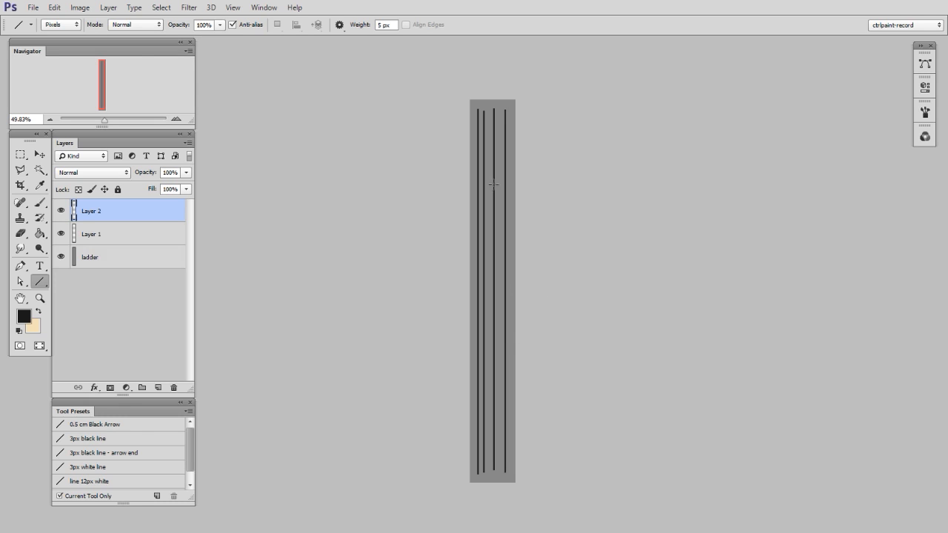
pyautogui.moveTo(461, 77); pyautogui.dragTo(527, 203)
pyautogui.moveTo(472, 331); pyautogui.dragTo(470, 217)
pyautogui.moveTo(434, 136); pyautogui.dragTo(528, 188)
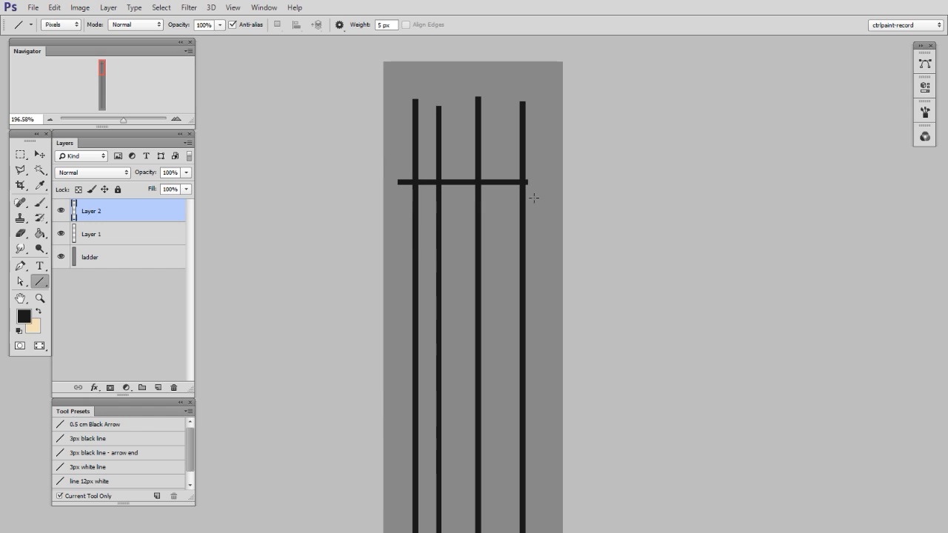
# Duplicate the rung downward several times, merging each copy into a block of evenly spaced rungs.
pyautogui.press('v')
pyautogui.moveTo(487, 228); pyautogui.dragTo(486, 246)
pyautogui.hotkey('ctrl', 'e')
pyautogui.moveTo(493, 208); pyautogui.dragTo(493, 251)
pyautogui.hotkey('ctrl', 'e')
pyautogui.moveTo(493, 205); pyautogui.dragTo(478, 303)
pyautogui.hotkey('ctrl', 'e')
# Keep duplicating, aligning and merging the rung block until closely spaced rungs cover the full length of the rails.
pyautogui.moveTo(308, 280); pyautogui.dragTo(252, 196)
pyautogui.moveTo(419, 178); pyautogui.dragTo(439, 301)
pyautogui.hotkey('ctrl', 'e')
pyautogui.hotkey('ctrl', 't')
pyautogui.moveTo(464, 331); pyautogui.dragTo(442, 291)
pyautogui.press('Return')
pyautogui.moveTo(457, 172); pyautogui.dragTo(453, 315)
pyautogui.hotkey('ctrl', 'e')
pyautogui.moveTo(441, 362)
pyautogui.mouseDown()
pyautogui.moveTo(444, 348)
pyautogui.moveTo(454, 364)
pyautogui.mouseUp()
pyautogui.moveTo(456, 239); pyautogui.dragTo(456, 437)
pyautogui.hotkey('ctrl', 'e')
pyautogui.moveTo(462, 518); pyautogui.dragTo(466, 385)
pyautogui.hotkey('ctrl', 't')
pyautogui.press('Return')
pyautogui.moveTo(470, 419); pyautogui.dragTo(432, 409)
pyautogui.moveTo(445, 370); pyautogui.dragTo(447, 317)
pyautogui.moveTo(464, 167); pyautogui.dragTo(464, 376)
pyautogui.hotkey('ctrl', 'e')
pyautogui.moveTo(461, 435); pyautogui.dragTo(461, 405)
pyautogui.moveTo(470, 406); pyautogui.dragTo(467, 385)
# Cut the rungs between the two middle rails to their own layer and delete the leftover Layer 2.
pyautogui.click(30, 154)
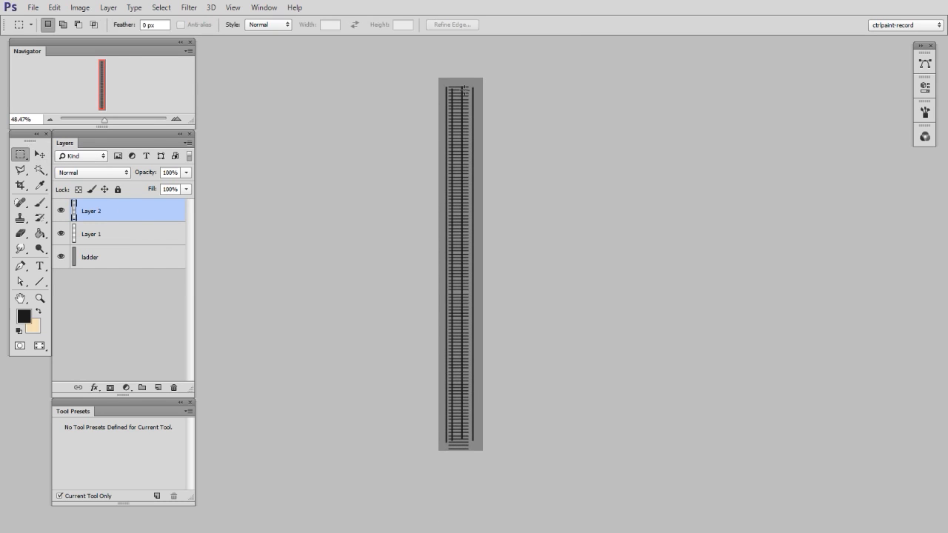
pyautogui.moveTo(467, 428); pyautogui.dragTo(465, 441)
pyautogui.rightClick(457, 268)
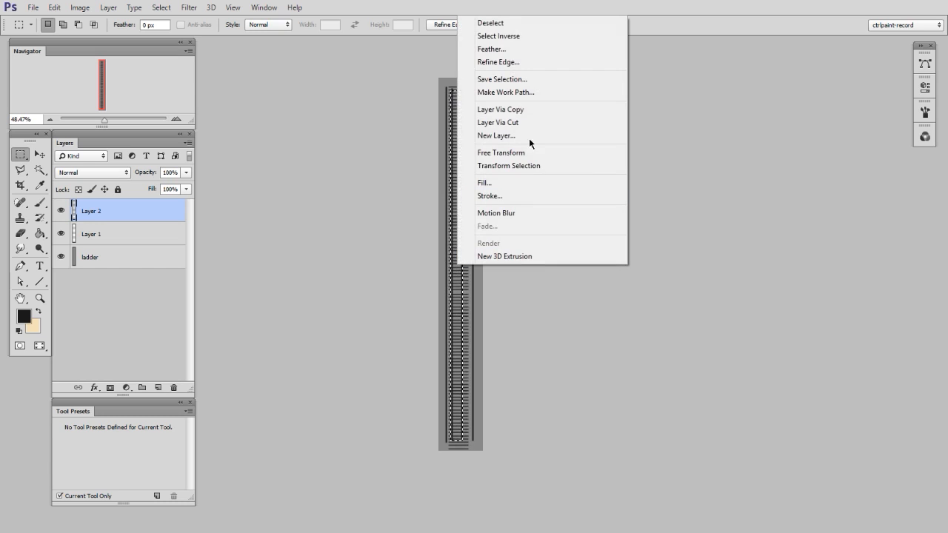
pyautogui.click(530, 122)
pyautogui.moveTo(140, 236); pyautogui.dragTo(173, 387)
# Clear the selection and distort the rung layer with Free Transform so the rungs slant increasingly toward the ladder's upper end.
pyautogui.click(40, 157)
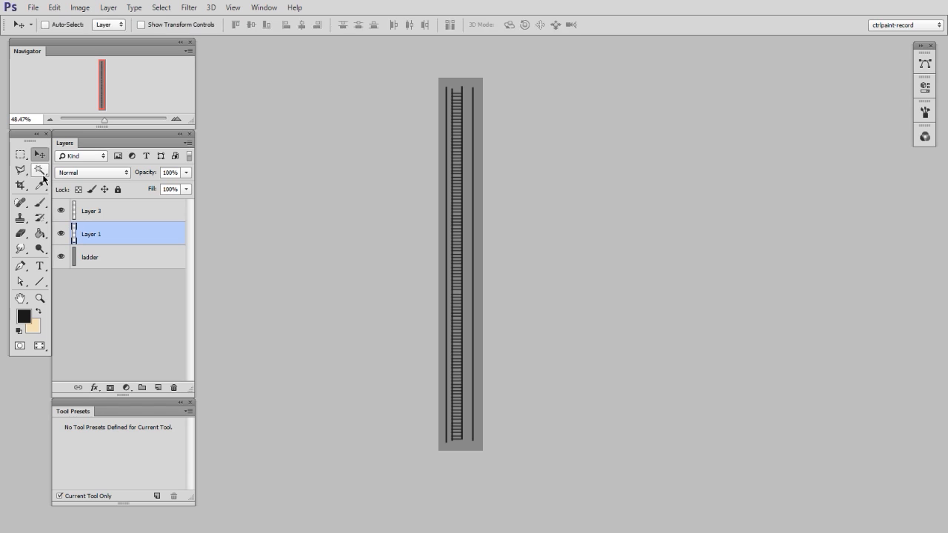
pyautogui.moveTo(523, 371); pyautogui.dragTo(544, 378)
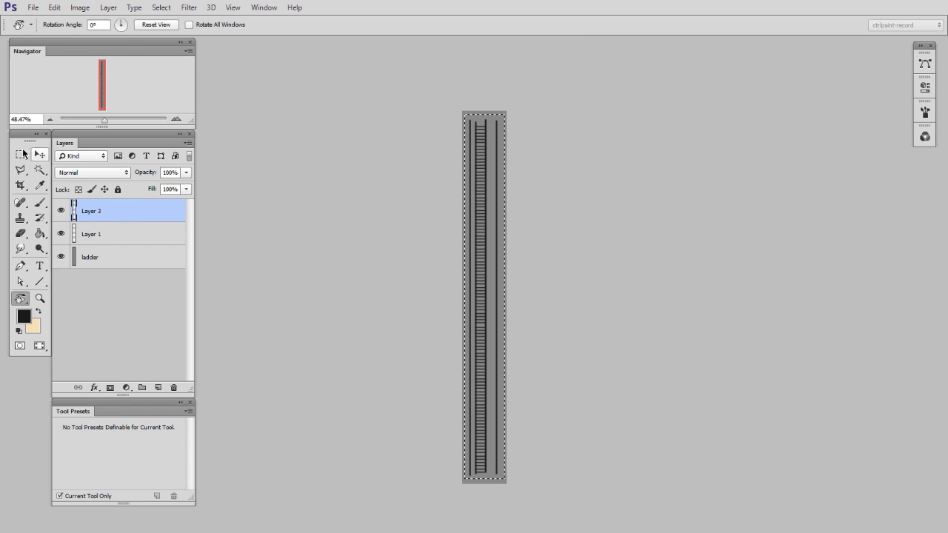
pyautogui.click(20, 154)
pyautogui.click(586, 351)
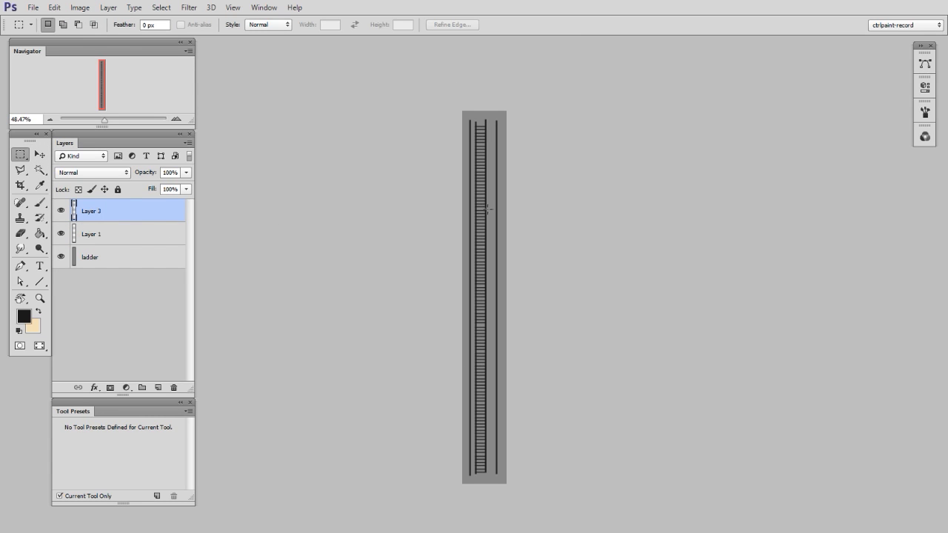
pyautogui.hotkey('ctrl', 't')
pyautogui.moveTo(475, 128); pyautogui.dragTo(486, 126)
pyautogui.press('Return')
# Move the slanted rungs slightly sideways so they span both middle rails evenly.
pyautogui.moveTo(523, 231); pyautogui.dragTo(550, 193)
pyautogui.press('z')
pyautogui.moveTo(557, 229); pyautogui.dragTo(573, 248)
pyautogui.moveTo(501, 415); pyautogui.dragTo(482, 321)
pyautogui.moveTo(502, 275); pyautogui.dragTo(503, 323)
pyautogui.moveTo(514, 278); pyautogui.dragTo(505, 251)
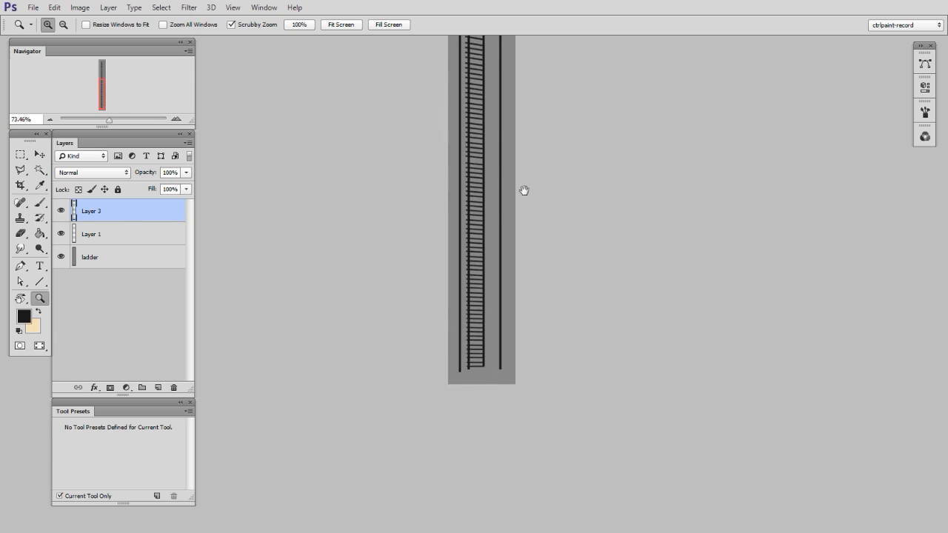
pyautogui.moveTo(516, 118); pyautogui.dragTo(537, 364)
pyautogui.moveTo(506, 180); pyautogui.dragTo(536, 203)
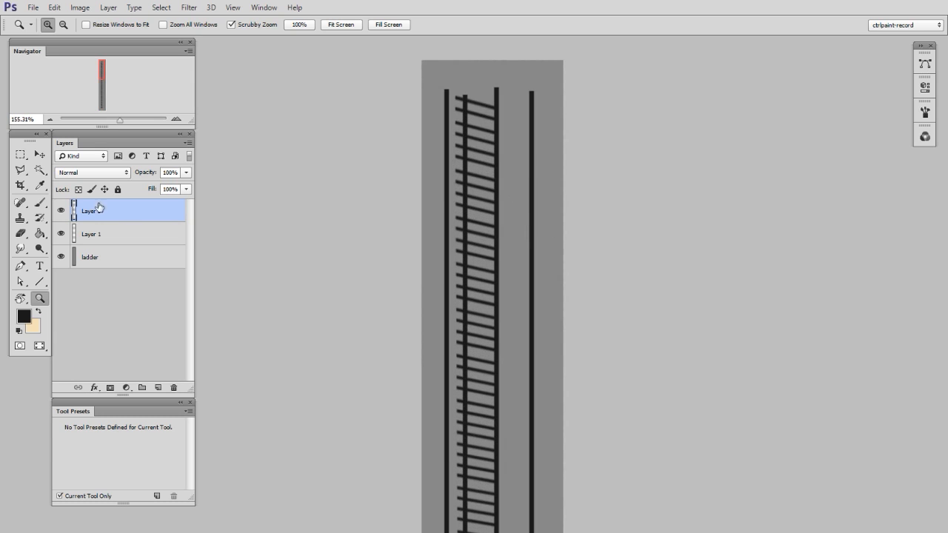
pyautogui.click(39, 154)
pyautogui.moveTo(493, 376); pyautogui.dragTo(499, 379)
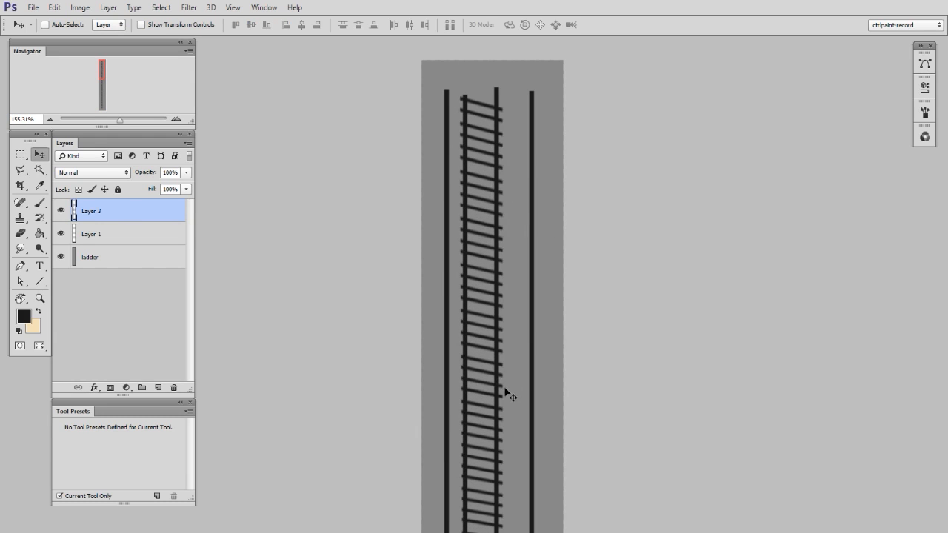
pyautogui.hotkey('ctrl', 't')
pyautogui.press('Escape')
# Add a new layer above the slanted rungs and set the Line tool to Shape mode.
pyautogui.moveTo(516, 474); pyautogui.dragTo(484, 376)
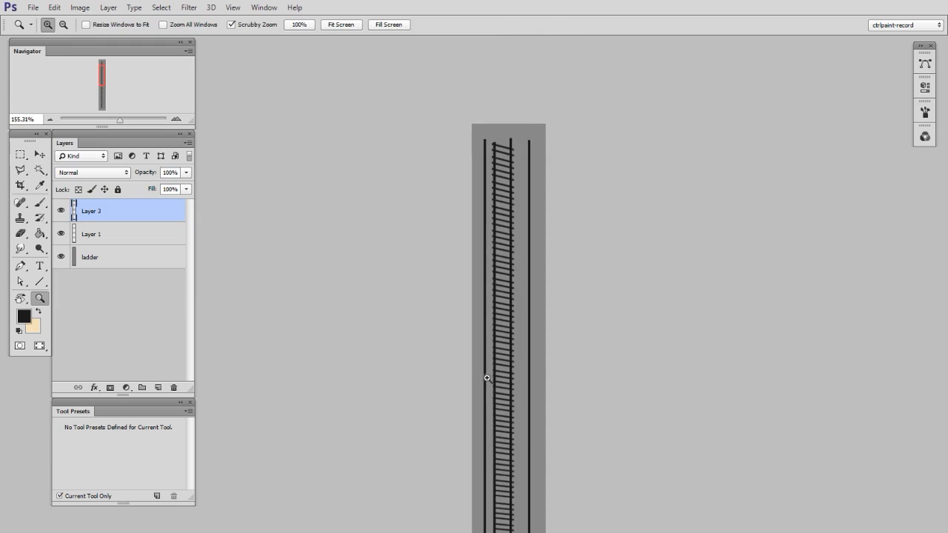
pyautogui.click(157, 388)
pyautogui.moveTo(497, 349); pyautogui.dragTo(476, 353)
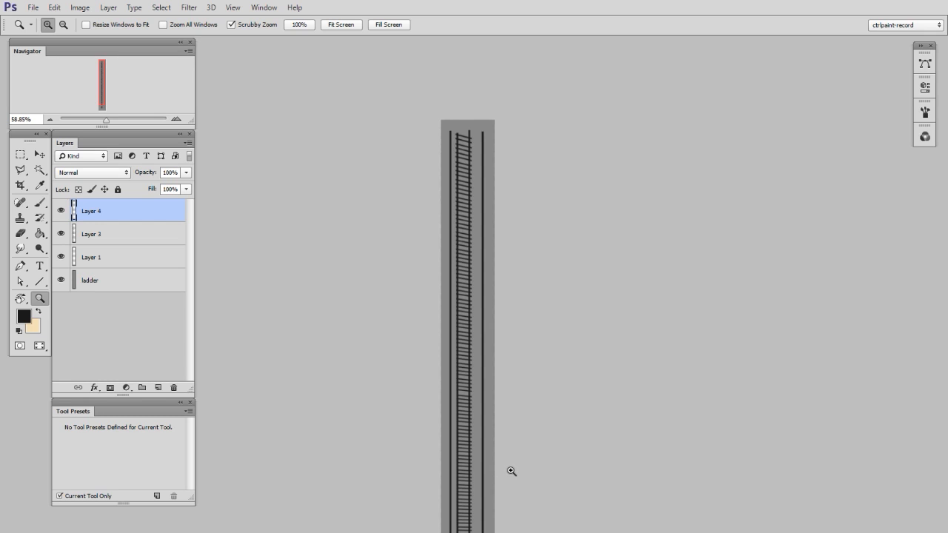
pyautogui.moveTo(510, 471); pyautogui.dragTo(499, 407)
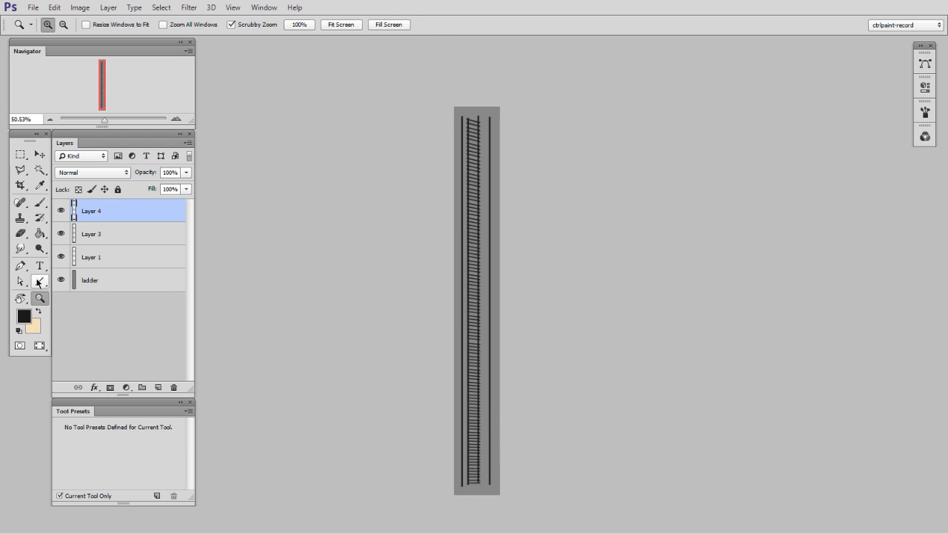
pyautogui.click(40, 282)
pyautogui.click(59, 25)
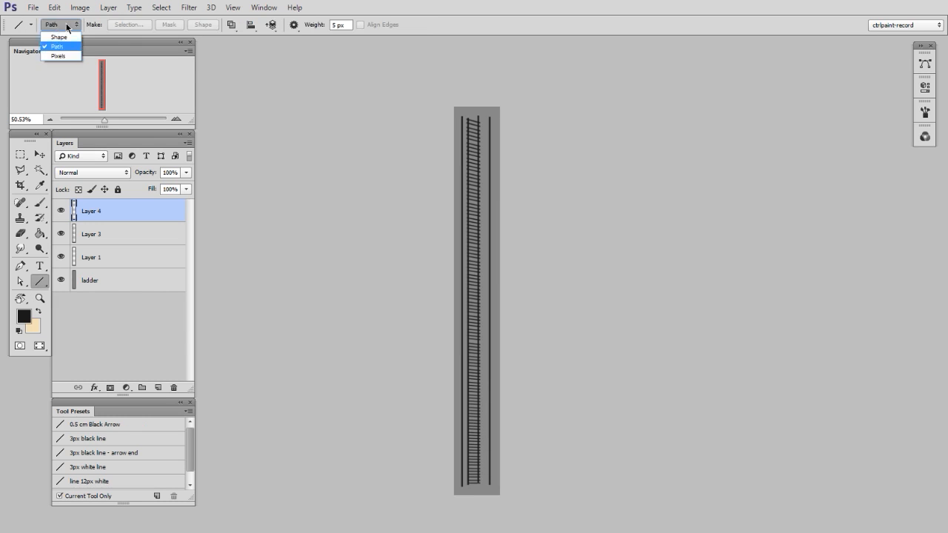
pyautogui.click(74, 35)
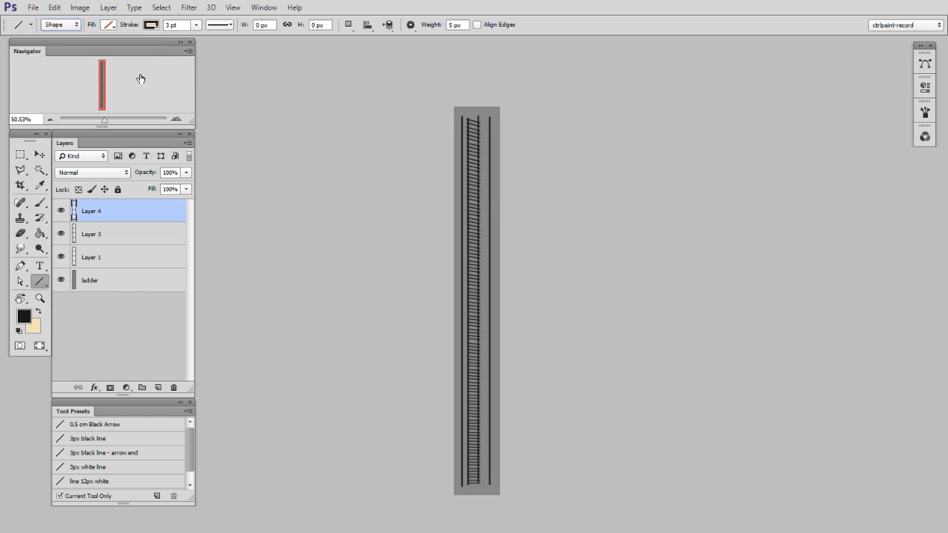
pyautogui.moveTo(525, 398); pyautogui.dragTo(548, 371)
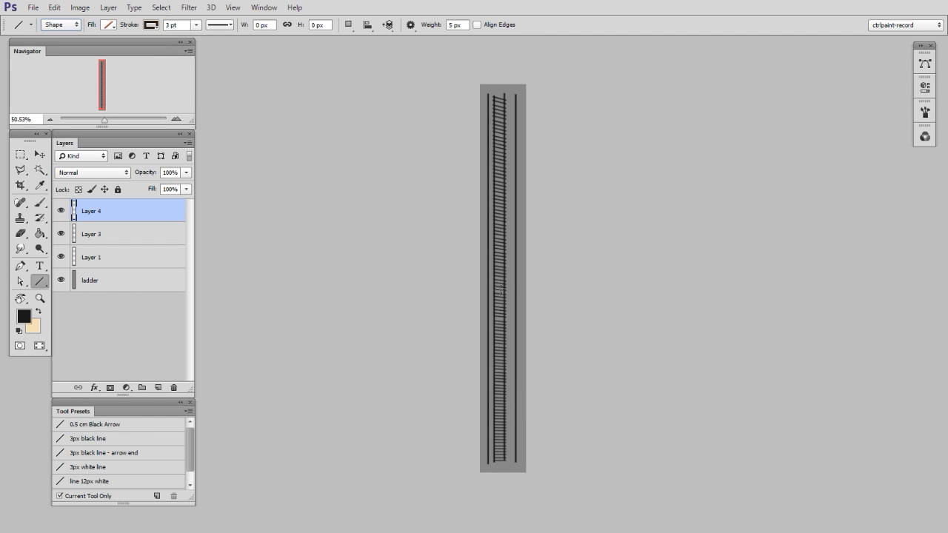
pyautogui.moveTo(499, 289); pyautogui.dragTo(492, 297)
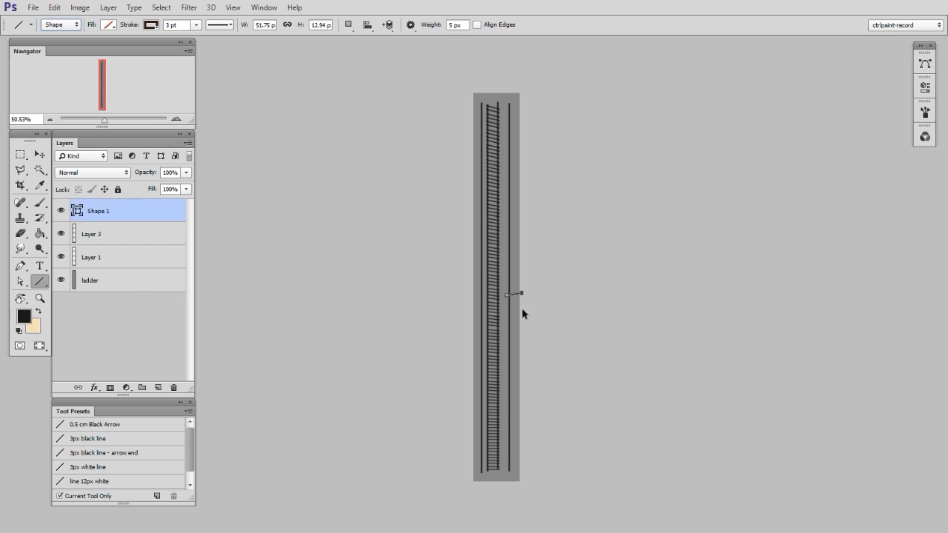
pyautogui.press('z')
pyautogui.moveTo(521, 311); pyautogui.dragTo(545, 283)
# Draw an unfilled ellipse shape about 99 by 18 px spanning the two outer rails near the ladder's middle.
pyautogui.press('u')
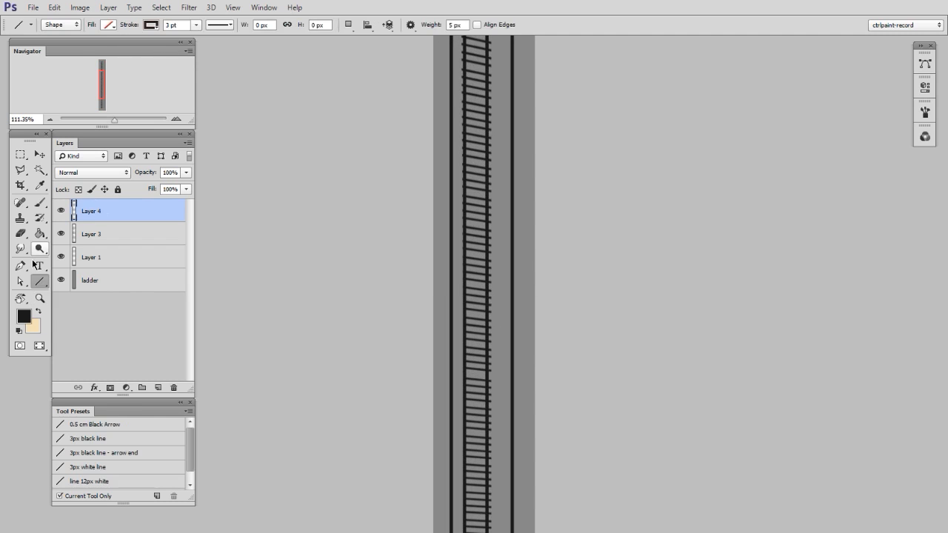
pyautogui.rightClick(40, 281)
pyautogui.click(133, 302)
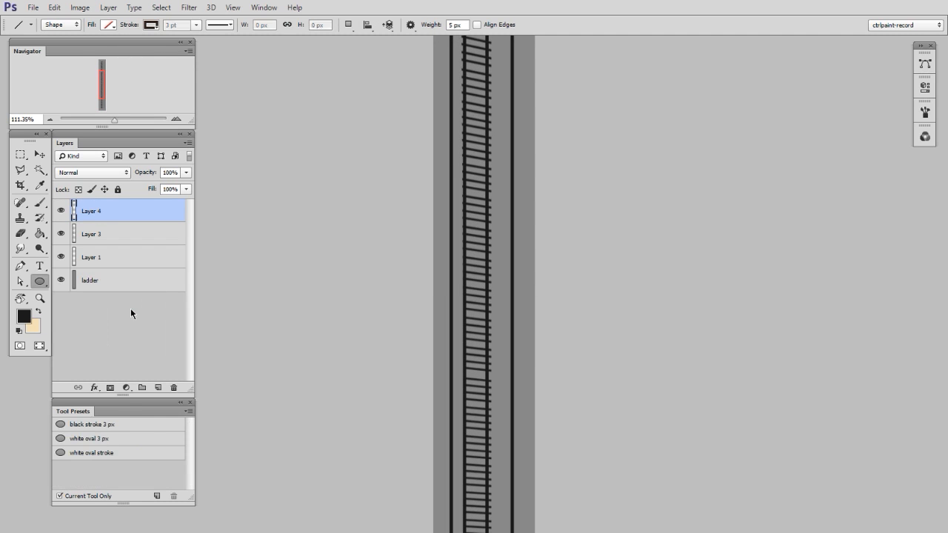
pyautogui.moveTo(507, 233); pyautogui.dragTo(516, 215)
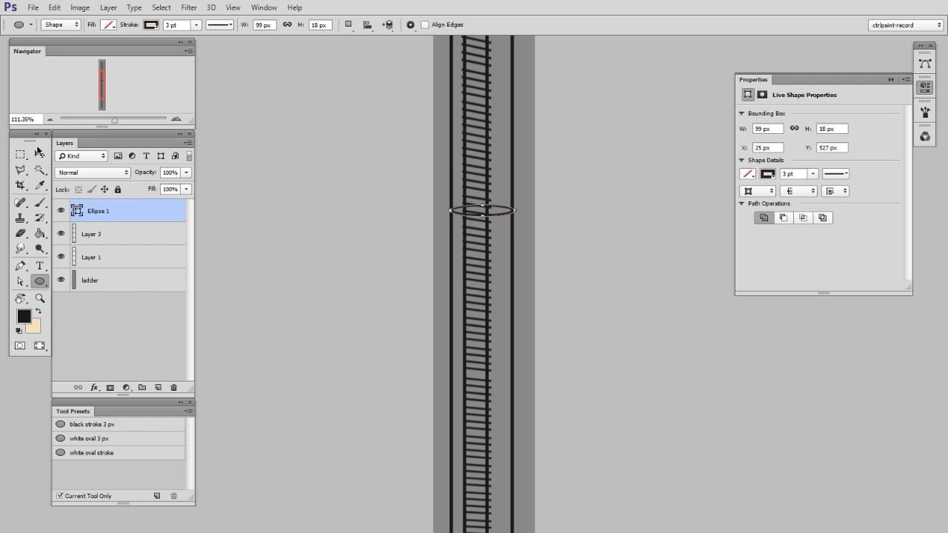
# Thicken the ellipse's stroke to 4.96 pt and change its colour to near-black to match the rails.
pyautogui.click(767, 174)
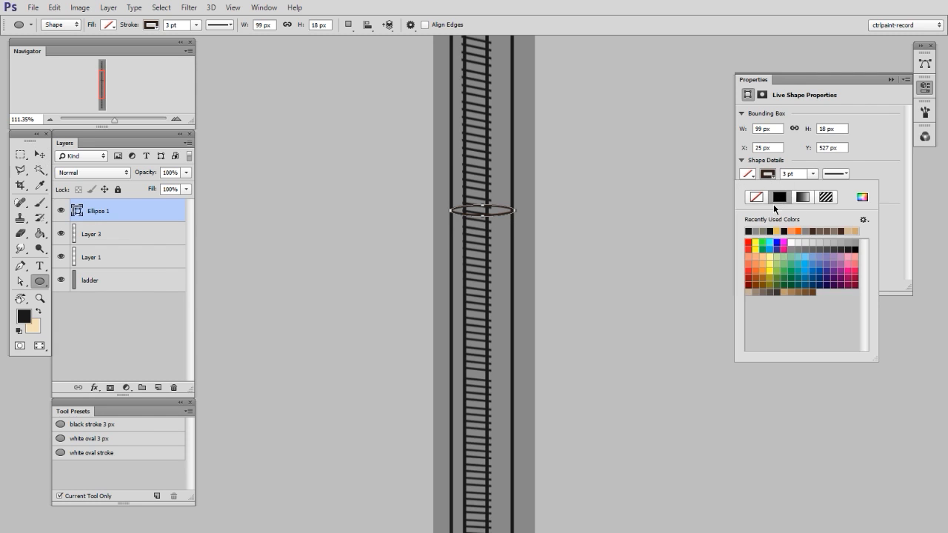
pyautogui.click(813, 174)
pyautogui.moveTo(807, 189); pyautogui.dragTo(817, 190)
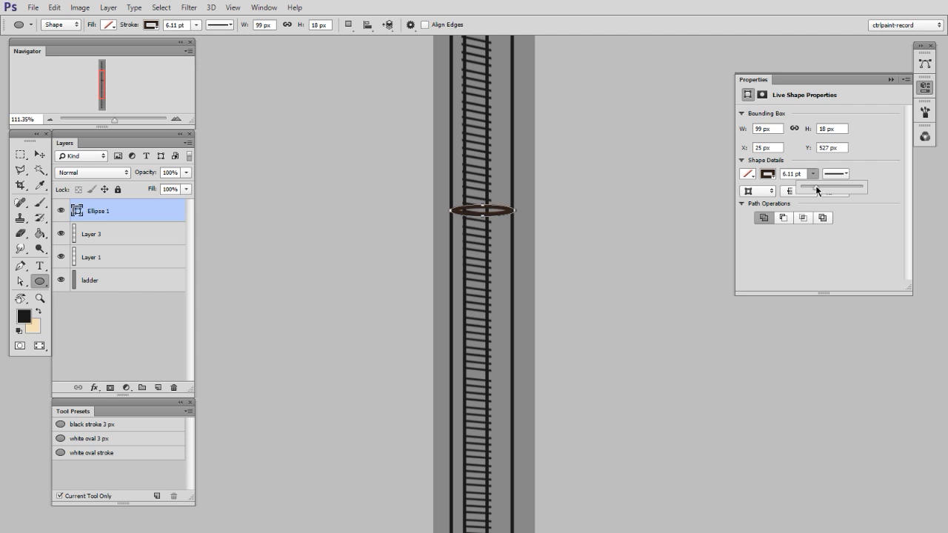
pyautogui.moveTo(815, 186); pyautogui.dragTo(813, 186)
pyautogui.click(768, 176)
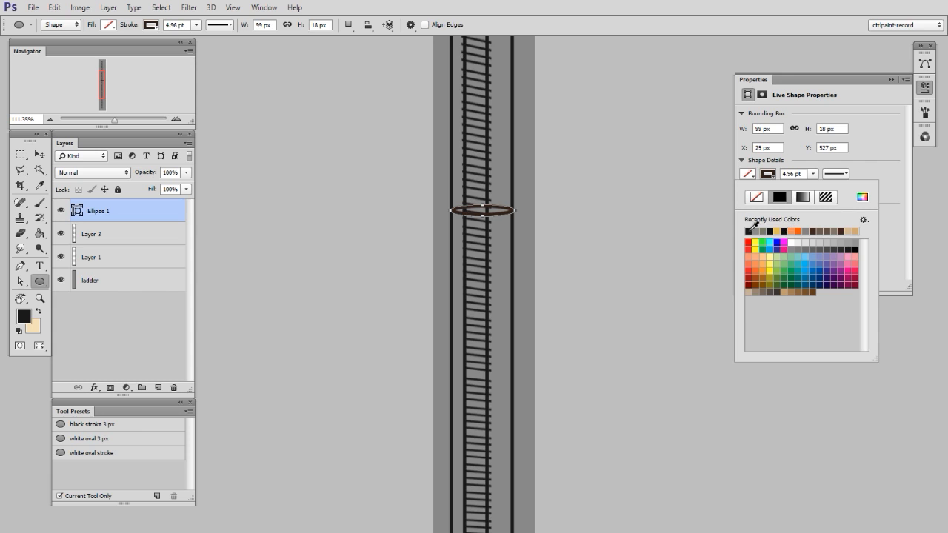
pyautogui.click(769, 231)
pyautogui.click(887, 171)
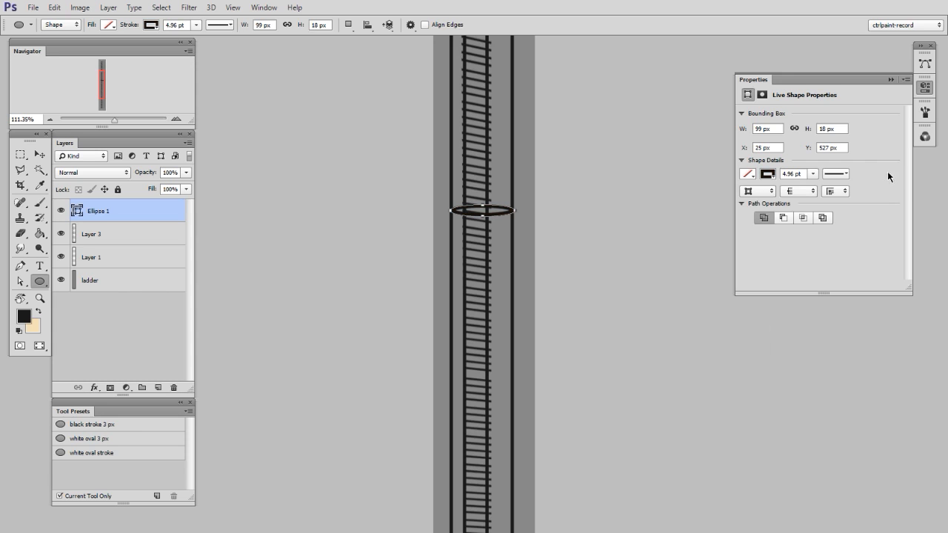
# Move the ellipse slightly down the rails to Y 554 px.
pyautogui.click(37, 157)
pyautogui.moveTo(491, 311); pyautogui.dragTo(495, 326)
pyautogui.scroll(-4, 504, 330)
pyautogui.moveTo(506, 370); pyautogui.dragTo(511, 336)
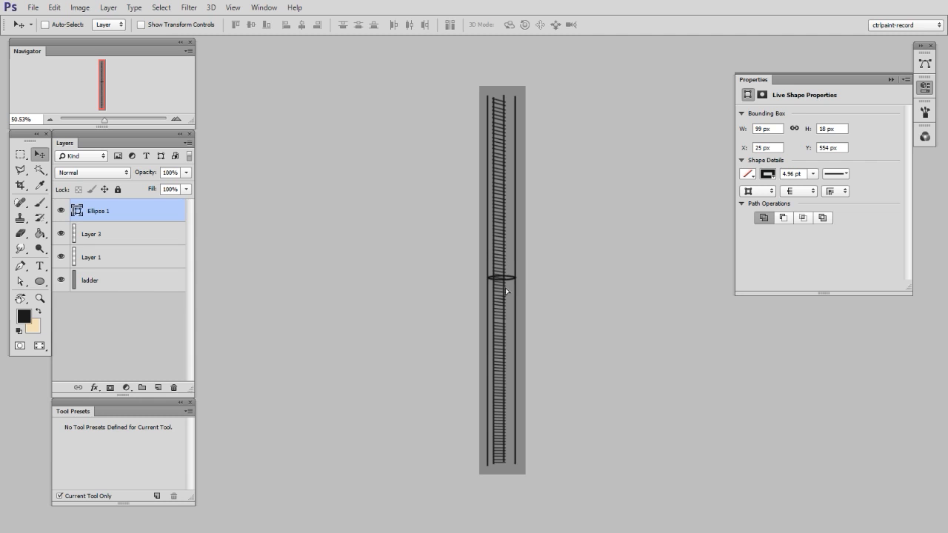
# Duplicate the ellipse to the ladder's upper end and stretch the copy's height to 233.33% with Free Transform.
pyautogui.moveTo(508, 130); pyautogui.dragTo(509, 130)
pyautogui.moveTo(516, 155); pyautogui.dragTo(583, 151)
pyautogui.moveTo(496, 125); pyautogui.dragTo(547, 377)
pyautogui.moveTo(538, 374); pyautogui.dragTo(566, 370)
pyautogui.moveTo(535, 321); pyautogui.dragTo(543, 377)
pyautogui.hotkey('ctrl', 't')
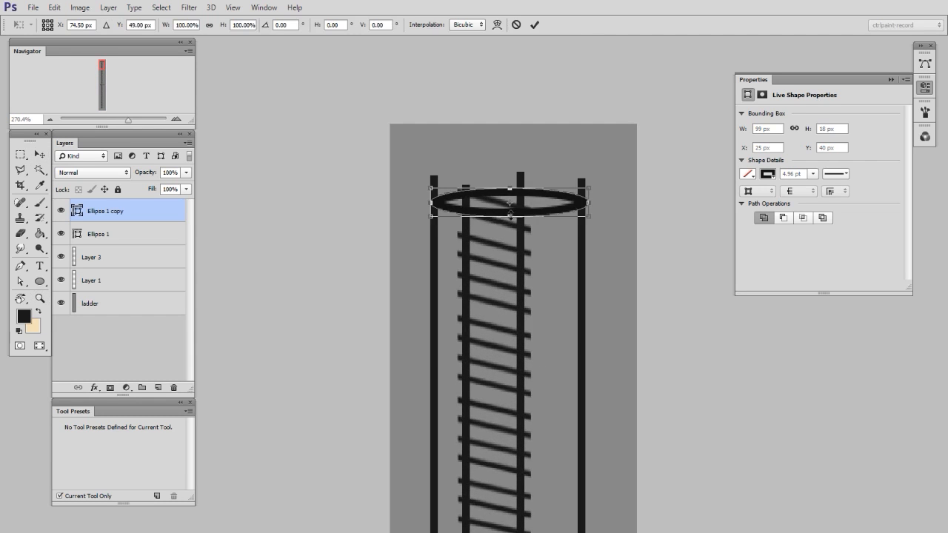
pyautogui.moveTo(508, 213); pyautogui.dragTo(508, 234)
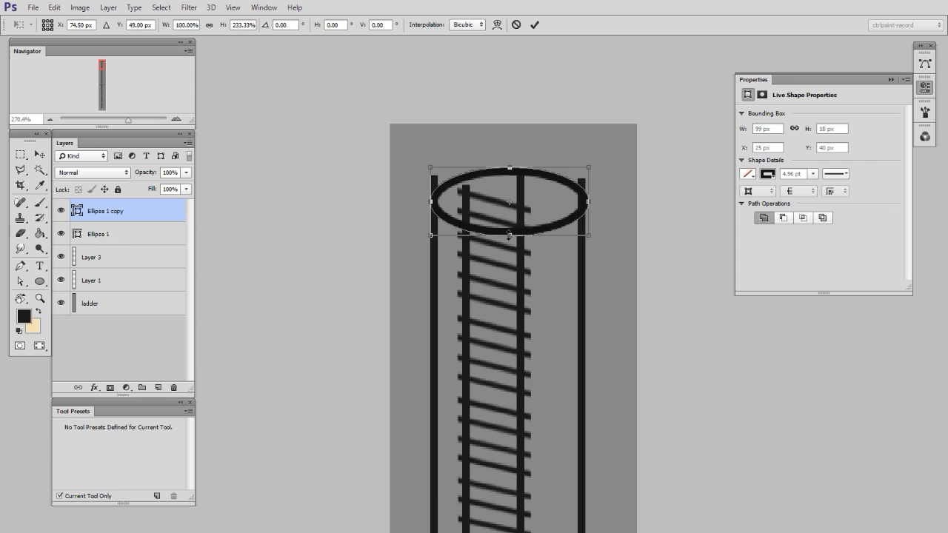
pyautogui.press('Return')
# Reposition the middle ring, duplicate it to the ladder's lower end and flatten the copy to 12 px high.
pyautogui.moveTo(524, 395); pyautogui.dragTo(518, 370)
pyautogui.moveTo(559, 410); pyautogui.dragTo(503, 422)
pyautogui.moveTo(523, 439); pyautogui.dragTo(491, 266)
pyautogui.moveTo(548, 258); pyautogui.dragTo(503, 214)
pyautogui.moveTo(507, 106); pyautogui.dragTo(503, 244)
pyautogui.moveTo(504, 418); pyautogui.dragTo(504, 431)
pyautogui.moveTo(505, 424); pyautogui.dragTo(505, 274)
pyautogui.moveTo(504, 278); pyautogui.dragTo(579, 276)
pyautogui.moveTo(497, 225); pyautogui.dragTo(497, 232)
pyautogui.hotkey('ctrl', 't')
pyautogui.moveTo(488, 177); pyautogui.dragTo(486, 219)
pyautogui.press('Return')
pyautogui.moveTo(530, 264); pyautogui.dragTo(476, 368)
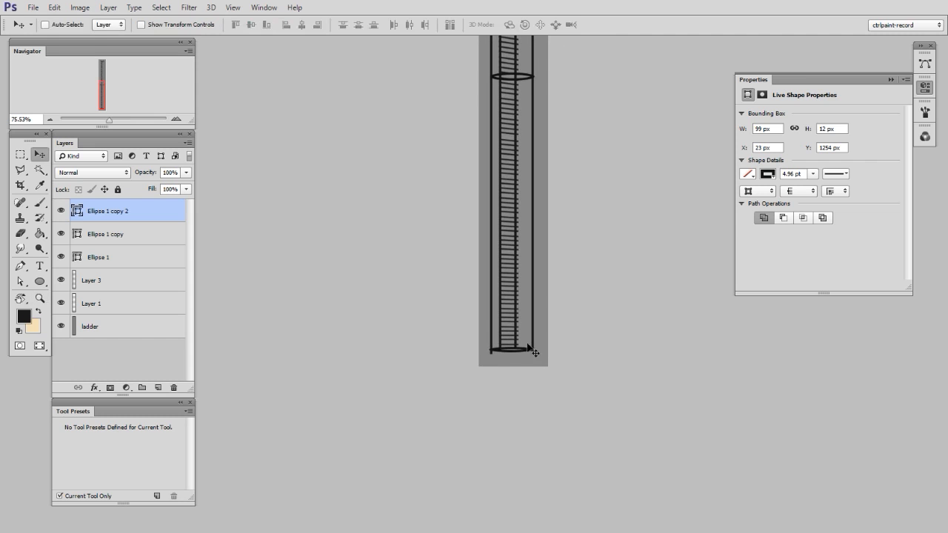
# Place ring copies between the middle and lower rings and adjust their heights with Free Transform.
pyautogui.moveTo(525, 231); pyautogui.dragTo(530, 235)
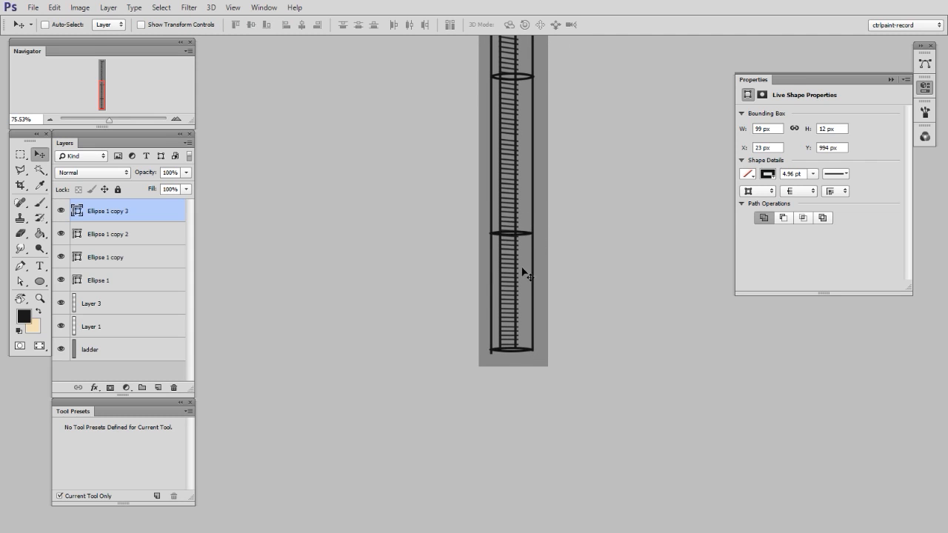
pyautogui.hotkey('ctrl', 't')
pyautogui.moveTo(512, 229); pyautogui.dragTo(511, 228)
pyautogui.press('Return')
pyautogui.moveTo(519, 279); pyautogui.dragTo(512, 312)
pyautogui.hotkey('ctrl', 't')
pyautogui.press('Return')
pyautogui.moveTo(530, 164); pyautogui.dragTo(544, 197)
# Duplicate the middle ring to three positions toward the ladder's upper end, making the ellipses progressively taller with height.
pyautogui.keyDown('ctrl'); pyautogui.click(535, 222); pyautogui.keyUp('ctrl')
pyautogui.moveTo(567, 259); pyautogui.dragTo(544, 260)
pyautogui.moveTo(543, 155)
pyautogui.mouseDown()
pyautogui.moveTo(544, 230)
pyautogui.moveTo(542, 162)
pyautogui.mouseUp()
pyautogui.hotkey('ctrl', 't')
pyautogui.press('Return')
pyautogui.moveTo(551, 225); pyautogui.dragTo(566, 250)
pyautogui.hotkey('ctrl', 't')
pyautogui.press('Return')
pyautogui.hotkey('ctrl', 't')
pyautogui.press('Return')
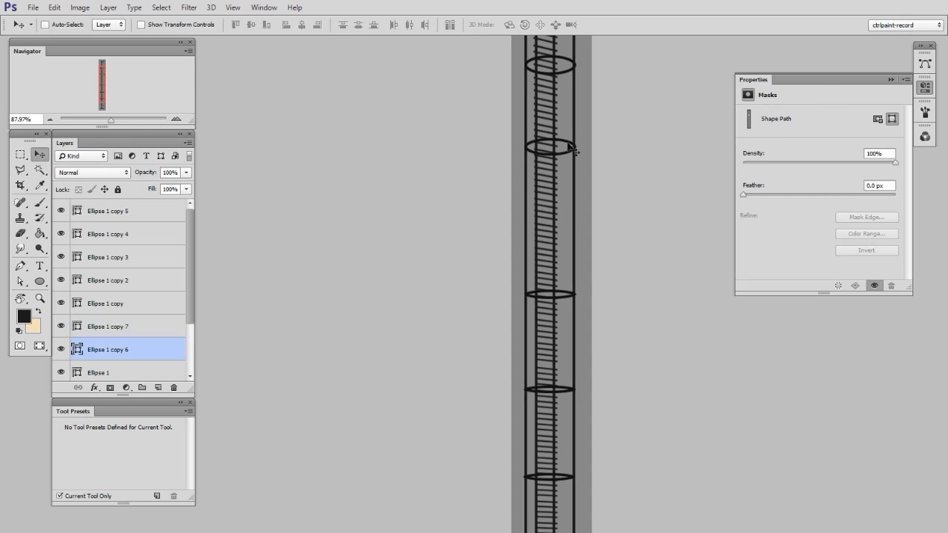
pyautogui.moveTo(571, 150); pyautogui.dragTo(570, 224)
pyautogui.hotkey('ctrl', 't')
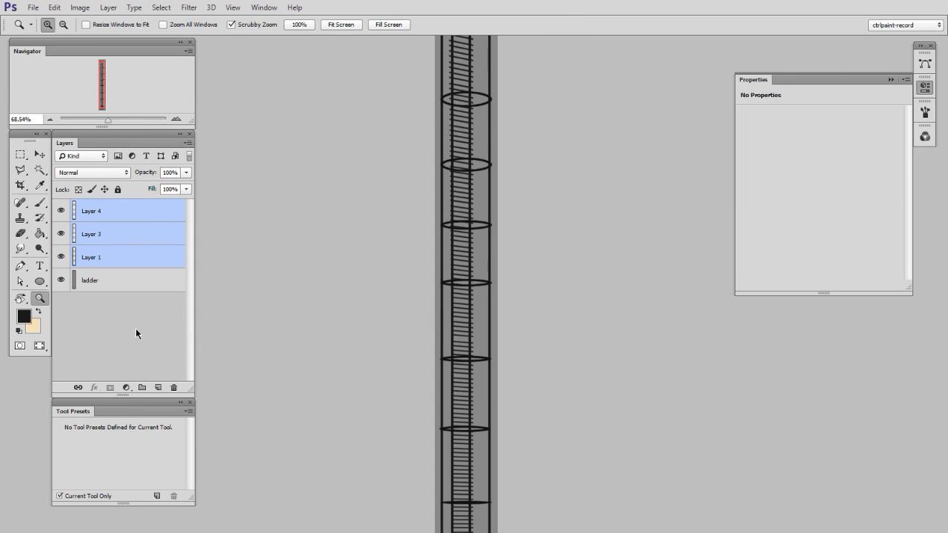
# Merge the rings, rungs and rails into one layer and check the ladder against transparency by briefly hiding the base layer.
pyautogui.hotkey('ctrl', 'e')
pyautogui.moveTo(539, 277); pyautogui.dragTo(521, 284)
pyautogui.click(61, 235)
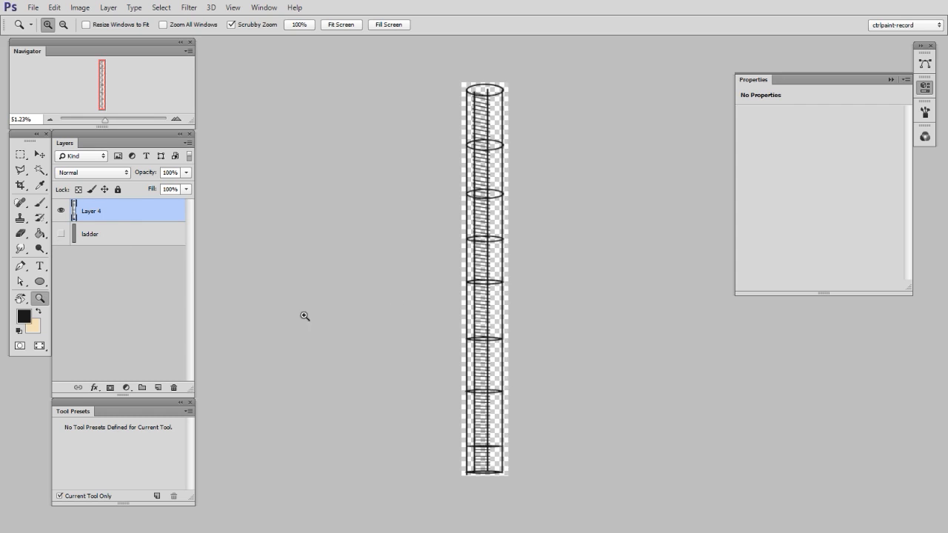
pyautogui.scroll(2, 537, 324)
pyautogui.moveTo(490, 258); pyautogui.dragTo(505, 311)
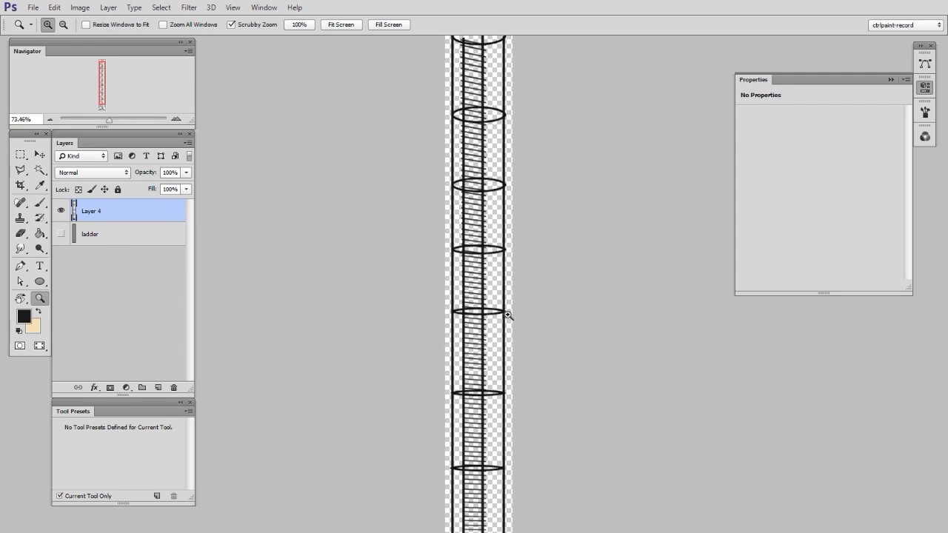
pyautogui.scroll(-3, 512, 314)
pyautogui.click(61, 235)
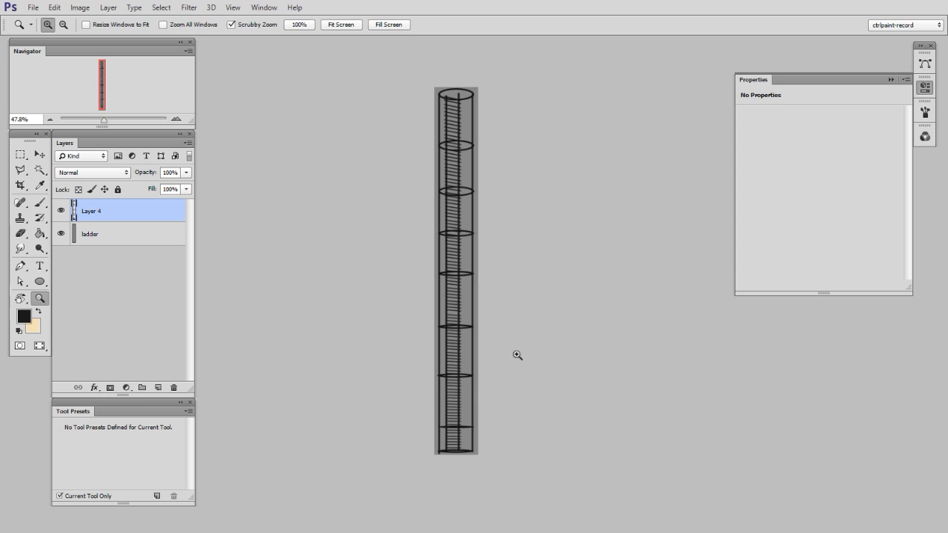
# Add a new layer clipped to the merged ladder layer and prepare a brush for painting on it.
pyautogui.hotkey('ctrl', 'j')
pyautogui.hotkey('ctrl', 'alt', 'g')
pyautogui.press('b')
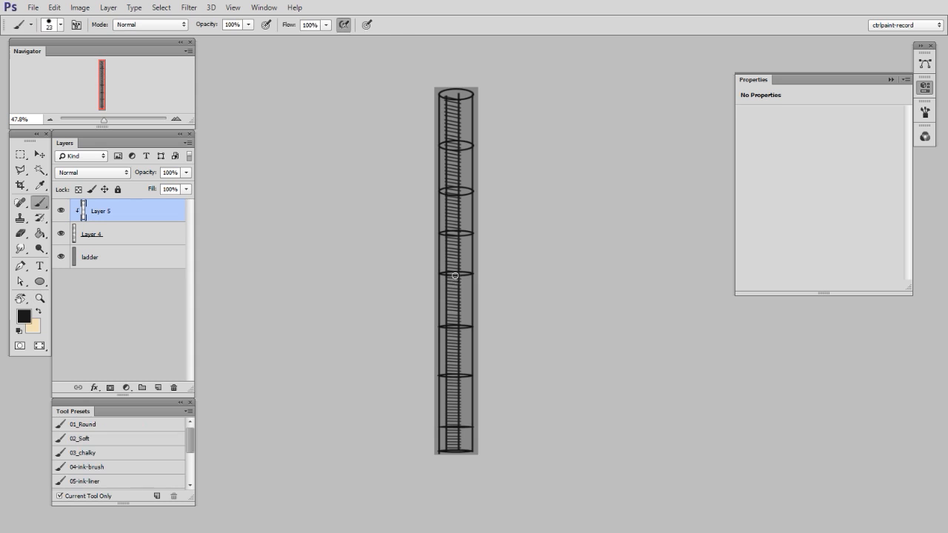
pyautogui.rightClick(461, 268)
pyautogui.click(514, 354)
# Choose a muted warm grey as the brush colour.
pyautogui.click(489, 211)
pyautogui.keyDown('alt'); pyautogui.click(470, 211); pyautogui.keyUp('alt')
pyautogui.press('n')
pyautogui.click(669, 267)
pyautogui.moveTo(669, 268); pyautogui.dragTo(670, 264)
pyautogui.moveTo(515, 200); pyautogui.dragTo(517, 203)
pyautogui.click(516, 210)
pyautogui.click(753, 125)
# Brush the warm grey over the ladder with a large brush, lightening its upper part and leaving the lower end darker.
pyautogui.moveTo(451, 177); pyautogui.dragTo(496, 177)
pyautogui.moveTo(456, 105); pyautogui.dragTo(469, 214)
pyautogui.moveTo(475, 281); pyautogui.dragTo(518, 262)
pyautogui.moveTo(449, 114)
pyautogui.mouseDown()
pyautogui.moveTo(490, 256)
pyautogui.moveTo(477, 296)
pyautogui.mouseUp()
pyautogui.moveTo(442, 326); pyautogui.dragTo(417, 336)
pyautogui.moveTo(452, 256); pyautogui.dragTo(441, 286)
pyautogui.moveTo(493, 437); pyautogui.dragTo(509, 373)
pyautogui.moveTo(474, 345)
pyautogui.mouseDown()
pyautogui.moveTo(468, 298)
pyautogui.moveTo(521, 385)
pyautogui.moveTo(476, 457)
pyautogui.moveTo(442, 330)
pyautogui.mouseUp()
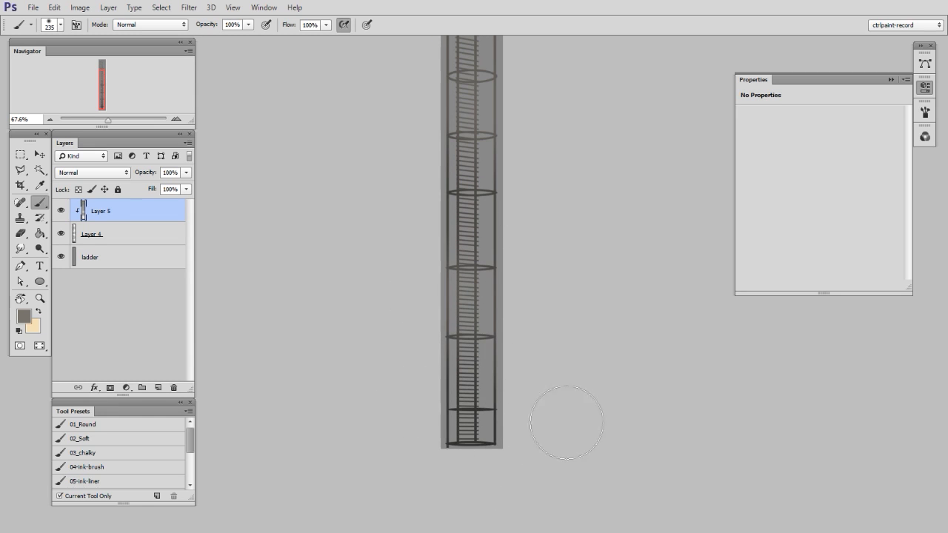
pyautogui.moveTo(535, 262); pyautogui.dragTo(529, 355)
pyautogui.moveTo(528, 183); pyautogui.dragTo(514, 225)
# Add a second clipped layer above the grey one and choose a yellow-orange brush colour.
pyautogui.hotkey('ctrl', 'alt', 'shift', 'n')
pyautogui.hotkey('ctrl', 'alt', 'g')
pyautogui.rightClick(444, 253)
pyautogui.doubleClick(474, 337)
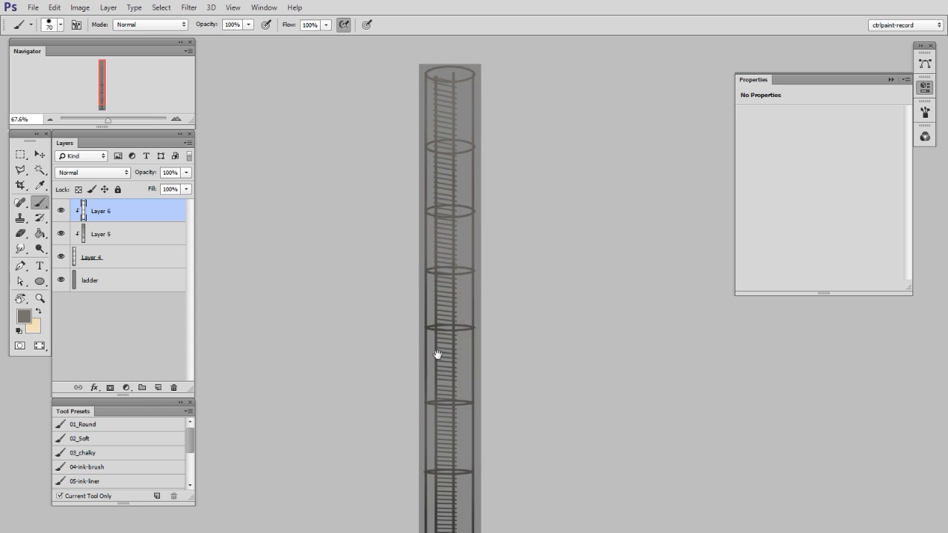
pyautogui.moveTo(436, 356); pyautogui.dragTo(437, 355)
pyautogui.press('n')
pyautogui.moveTo(590, 158); pyautogui.dragTo(609, 151)
pyautogui.click(771, 124)
# Paint the rings yellow-orange along the ladder, mainly on their far edges, leaving the lowest ring dark.
pyautogui.moveTo(442, 273)
pyautogui.mouseDown()
pyautogui.moveTo(426, 273)
pyautogui.moveTo(475, 266)
pyautogui.mouseUp()
pyautogui.moveTo(427, 206); pyautogui.dragTo(476, 204)
pyautogui.moveTo(426, 144); pyautogui.dragTo(475, 141)
pyautogui.moveTo(467, 381)
pyautogui.mouseDown()
pyautogui.moveTo(492, 307)
pyautogui.moveTo(516, 279)
pyautogui.mouseUp()
pyautogui.moveTo(476, 228); pyautogui.dragTo(523, 227)
pyautogui.moveTo(533, 304); pyautogui.dragTo(523, 302)
pyautogui.moveTo(509, 372)
pyautogui.mouseDown()
pyautogui.moveTo(537, 315)
pyautogui.moveTo(545, 317)
pyautogui.moveTo(551, 388)
pyautogui.moveTo(579, 384)
pyautogui.moveTo(557, 391)
pyautogui.mouseUp()
pyautogui.press('z')
pyautogui.press('e')
pyautogui.press('b')
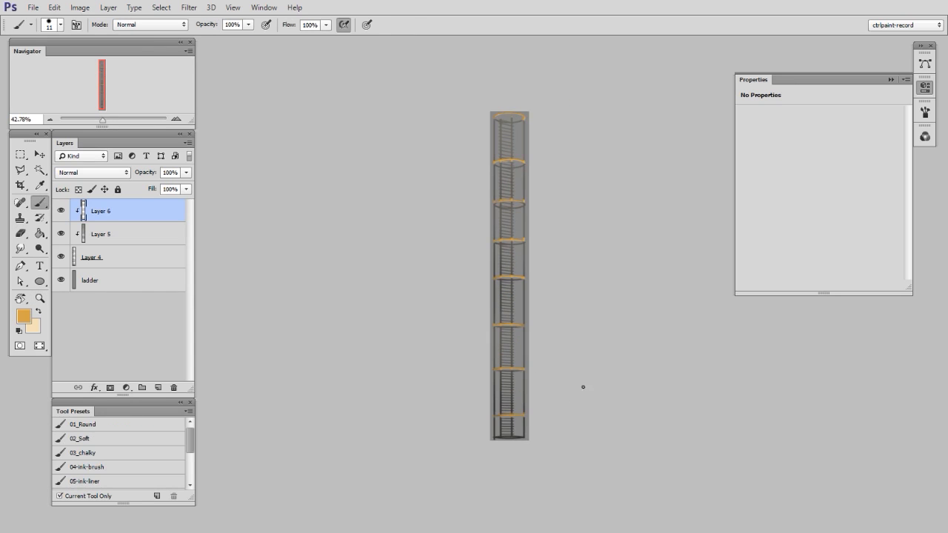
# Hide the grey ladder base layer and resize the image to 50 percent of its width and height.
pyautogui.click(61, 281)
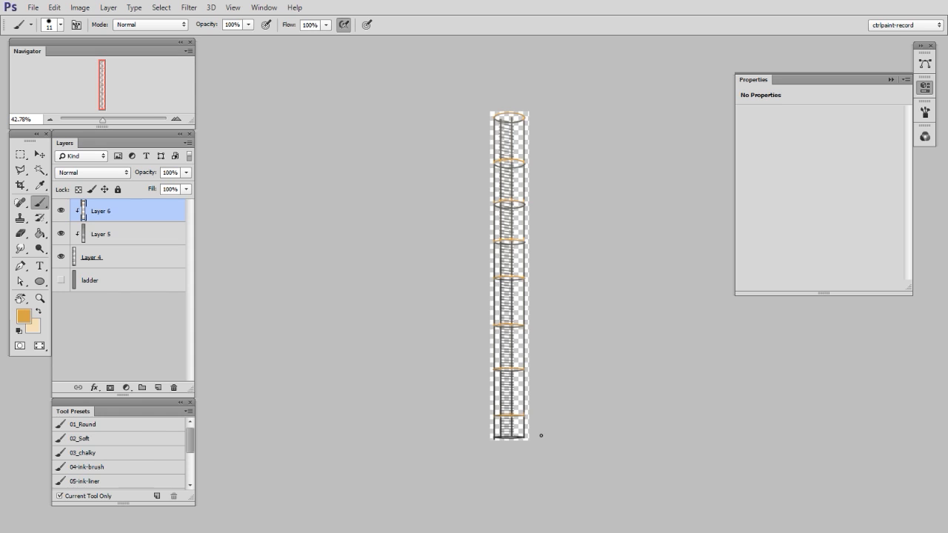
pyautogui.click(81, 8)
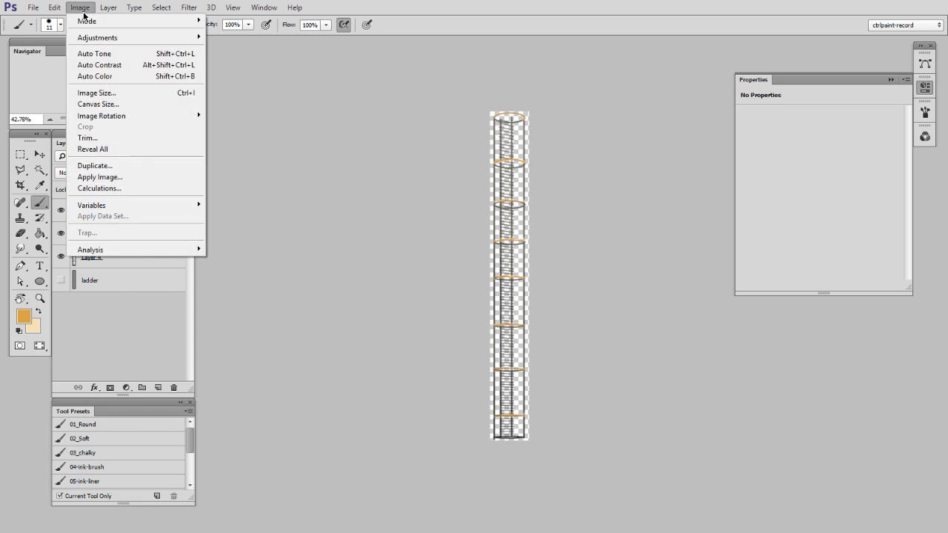
pyautogui.click(137, 93)
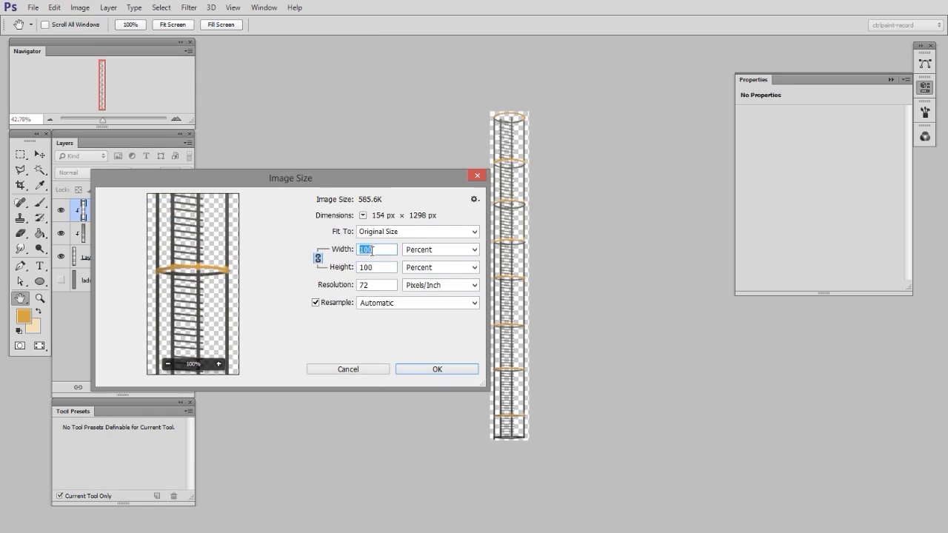
pyautogui.write('50')
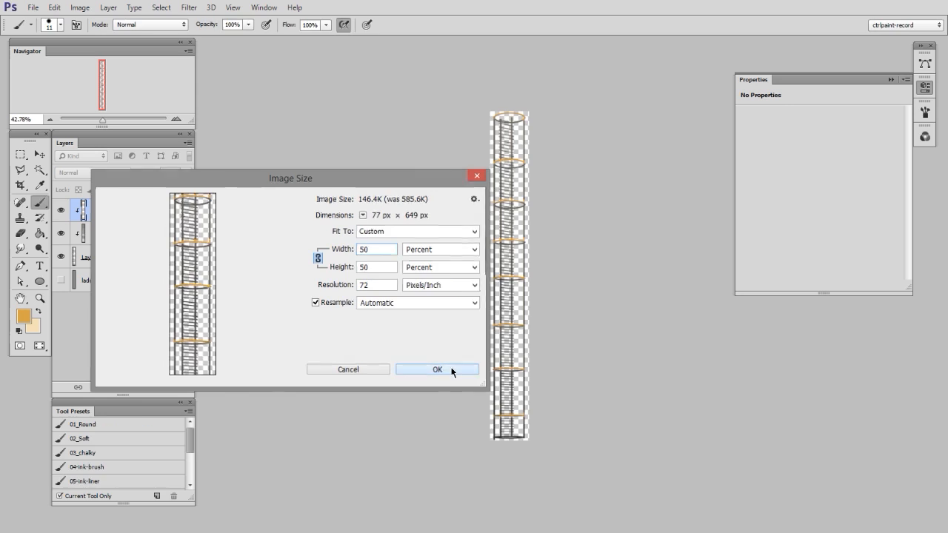
pyautogui.click(429, 369)
# Save and close the ladder smart object, and check the updated ladders on the silos in the vehicle scene.
pyautogui.press('z')
pyautogui.moveTo(515, 269); pyautogui.dragTo(560, 269)
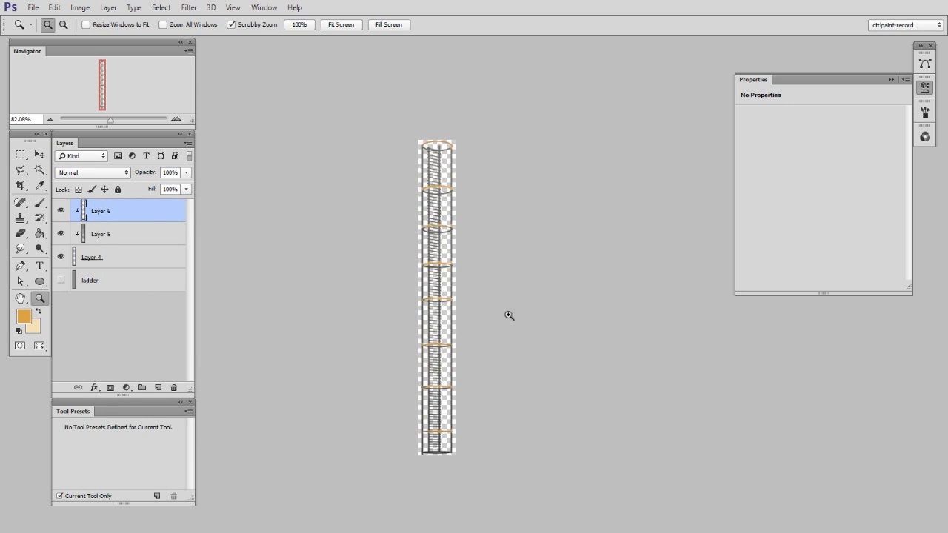
pyautogui.hotkey('ctrl', 'w')
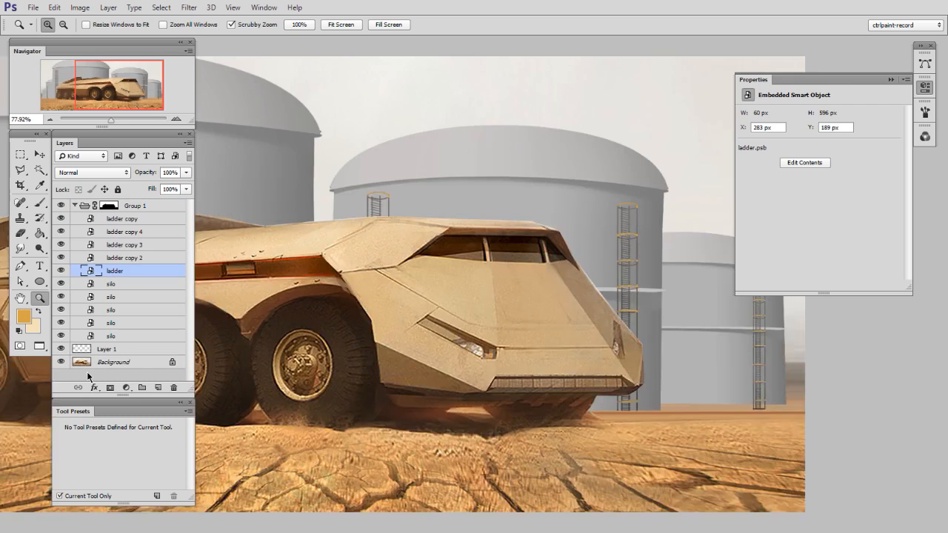
pyautogui.moveTo(415, 409); pyautogui.dragTo(759, 410)
pyautogui.moveTo(385, 408); pyautogui.dragTo(474, 443)
pyautogui.click(924, 90)
# Select the ladder on the large silo behind the vehicle's rear and nudge it slightly sideways into place.
pyautogui.press('v')
pyautogui.keyDown('ctrl'); pyautogui.click(336, 220); pyautogui.keyUp('ctrl')
pyautogui.moveTo(335, 220); pyautogui.dragTo(332, 220)
pyautogui.click(133, 220)
pyautogui.keyDown('ctrl'); pyautogui.click(341, 210); pyautogui.keyUp('ctrl')
pyautogui.moveTo(343, 212); pyautogui.dragTo(338, 209)
pyautogui.press('z')
pyautogui.moveTo(427, 321); pyautogui.dragTo(473, 323)
pyautogui.moveTo(448, 326); pyautogui.dragTo(563, 412)
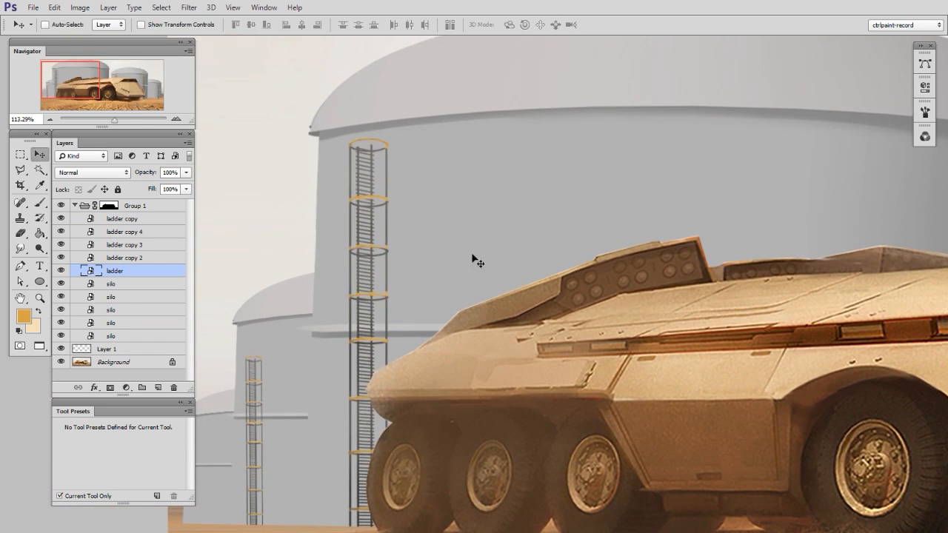
# Skew the ladder on the large silo behind the vehicle's rear so its upper end leans slightly to the right.
pyautogui.hotkey('ctrl', 't')
pyautogui.moveTo(368, 138); pyautogui.dragTo(375, 139)
pyautogui.press('Return')
# Select the ladder on the small silo behind the vehicle's rear, shift it slightly up and left, and tilt it about 0.91 degrees clockwise.
pyautogui.moveTo(499, 390); pyautogui.dragTo(510, 349)
pyautogui.moveTo(510, 349); pyautogui.dragTo(480, 383)
pyautogui.moveTo(480, 384); pyautogui.dragTo(553, 376)
pyautogui.moveTo(553, 376); pyautogui.dragTo(600, 365)
pyautogui.keyDown('ctrl'); pyautogui.click(328, 281); pyautogui.keyUp('ctrl')
pyautogui.hotkey('ctrl', 't')
pyautogui.moveTo(327, 250); pyautogui.dragTo(333, 251)
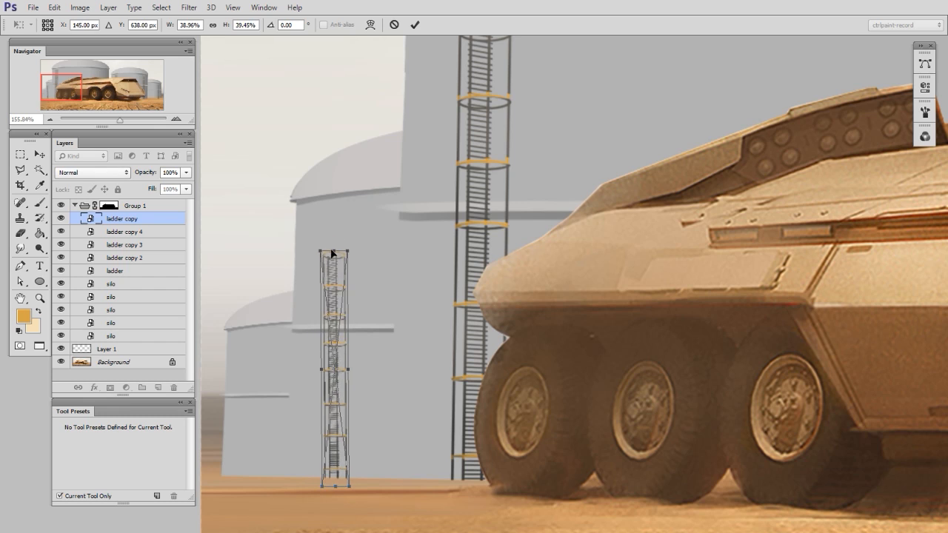
pyautogui.moveTo(335, 333); pyautogui.dragTo(329, 326)
pyautogui.moveTo(416, 283); pyautogui.dragTo(419, 286)
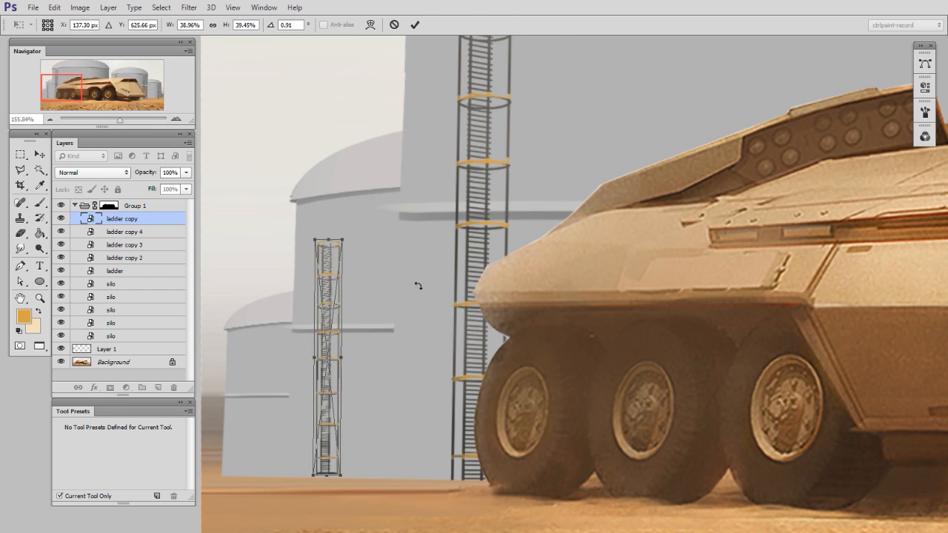
pyautogui.press('Return')
# Skew the small rear silo's ladder so its upper end leans slightly further to the right.
pyautogui.moveTo(591, 393); pyautogui.dragTo(589, 400)
pyautogui.hotkey('ctrl', 't')
pyautogui.moveTo(327, 248); pyautogui.dragTo(332, 251)
pyautogui.press('Return')
# Select the ladder beside the vehicle's nose on the medium silo, skew its upper end slightly right, and nudge it slightly left.
pyautogui.moveTo(657, 394); pyautogui.dragTo(527, 385)
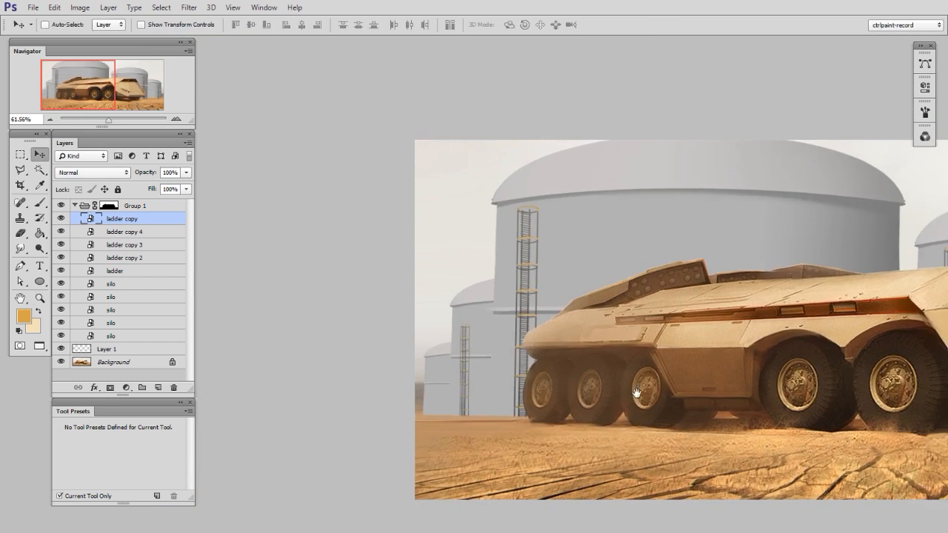
pyautogui.moveTo(757, 410); pyautogui.dragTo(483, 379)
pyautogui.moveTo(693, 367); pyautogui.dragTo(578, 376)
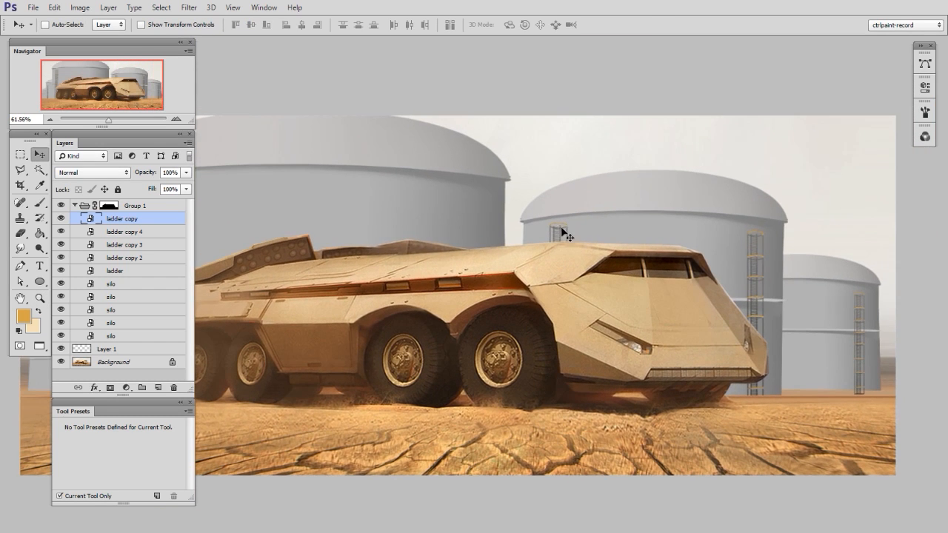
pyautogui.keyDown('ctrl'); pyautogui.click(757, 256); pyautogui.keyUp('ctrl')
pyautogui.moveTo(774, 338); pyautogui.dragTo(837, 334)
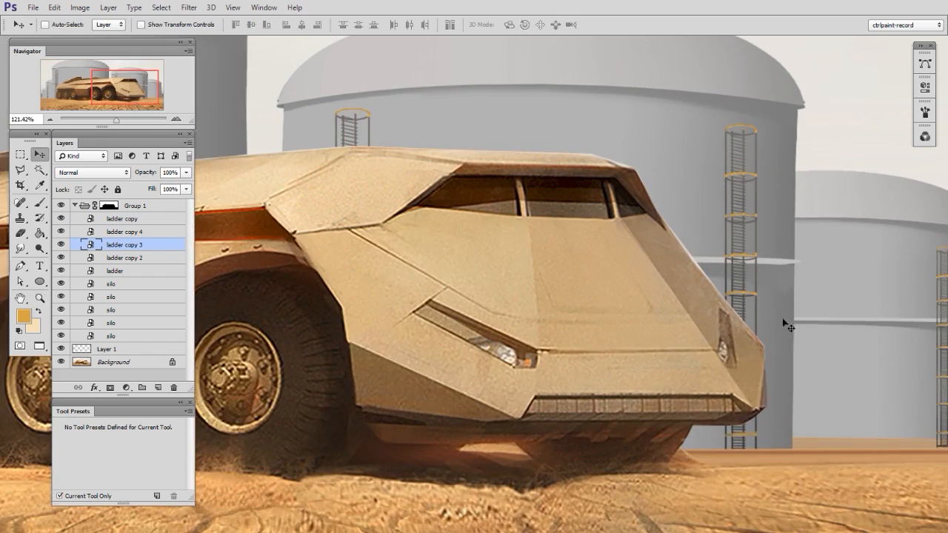
pyautogui.moveTo(784, 320); pyautogui.dragTo(735, 330)
pyautogui.hotkey('ctrl', 't')
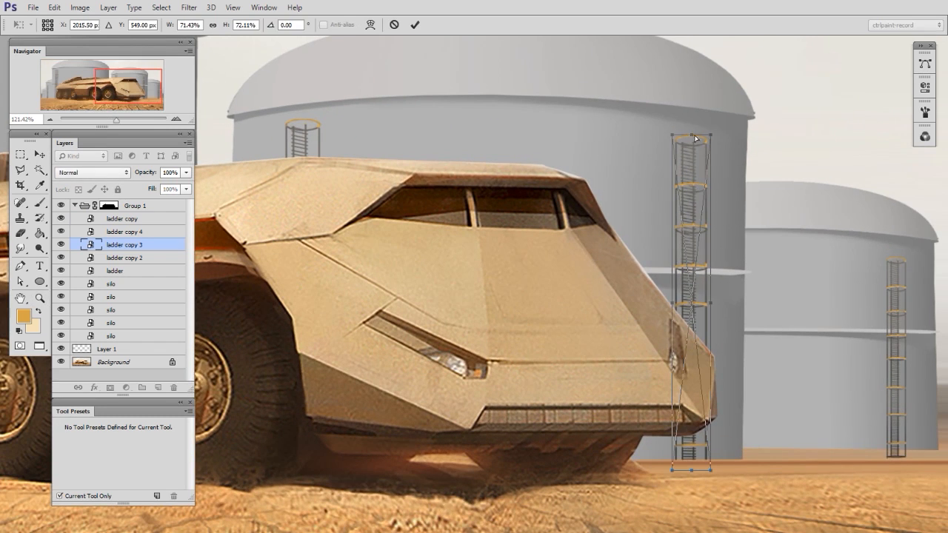
pyautogui.moveTo(692, 136); pyautogui.dragTo(697, 137)
pyautogui.press('Return')
pyautogui.press('Left')
pyautogui.press('Left')
pyautogui.press('Left')
# Select the ladder on the smaller silo at the scene's far right and skew its upper end slightly to the right.
pyautogui.moveTo(879, 359); pyautogui.dragTo(761, 335)
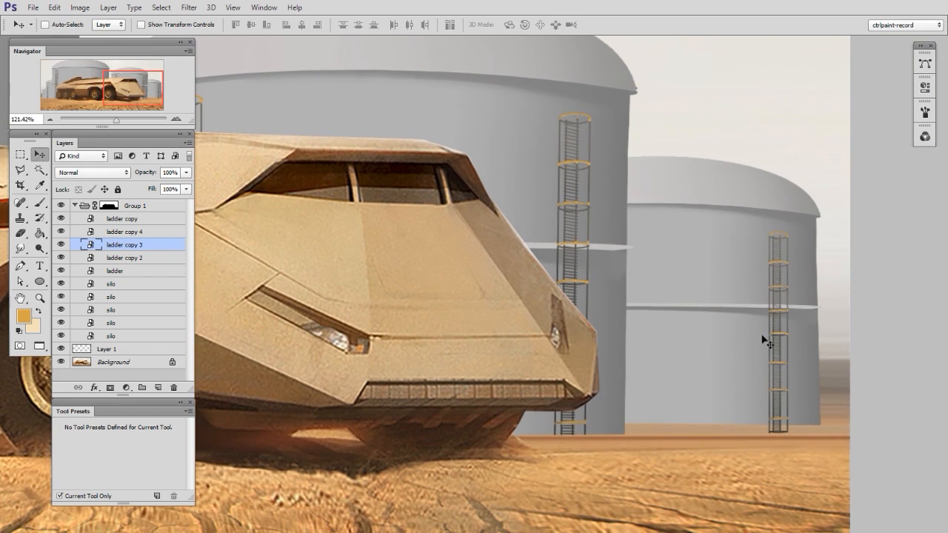
pyautogui.keyDown('ctrl'); pyautogui.click(781, 263); pyautogui.keyUp('ctrl')
pyautogui.hotkey('ctrl', 't')
pyautogui.moveTo(780, 233); pyautogui.dragTo(783, 234)
pyautogui.press('Return')
pyautogui.moveTo(811, 435); pyautogui.dragTo(721, 448)
pyautogui.moveTo(721, 450); pyautogui.dragTo(756, 388)
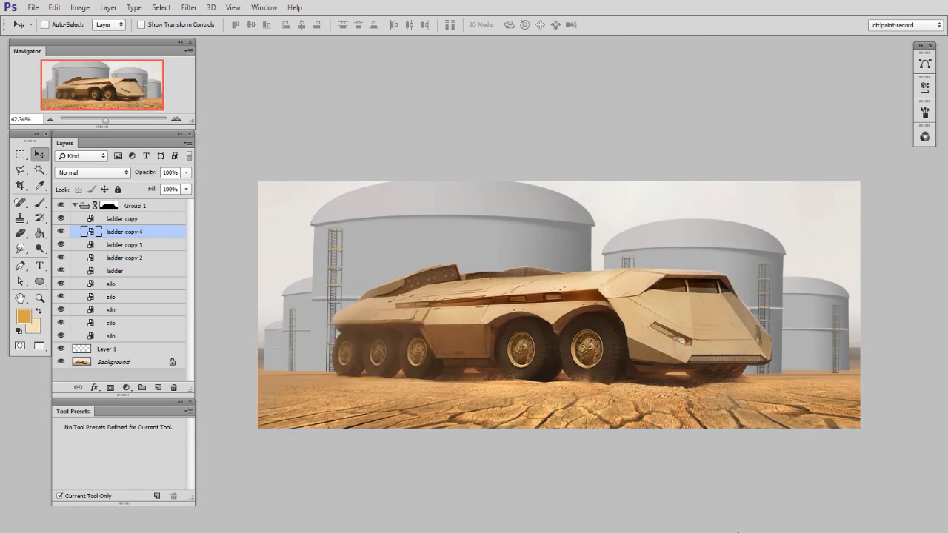